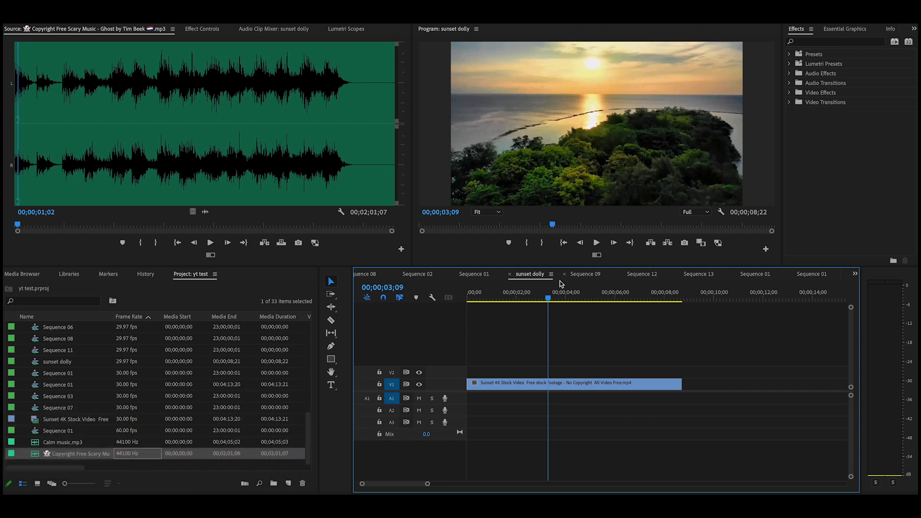
Play the sunset drone clip from the start to preview it before adding music
drag(546, 300, 476, 299)
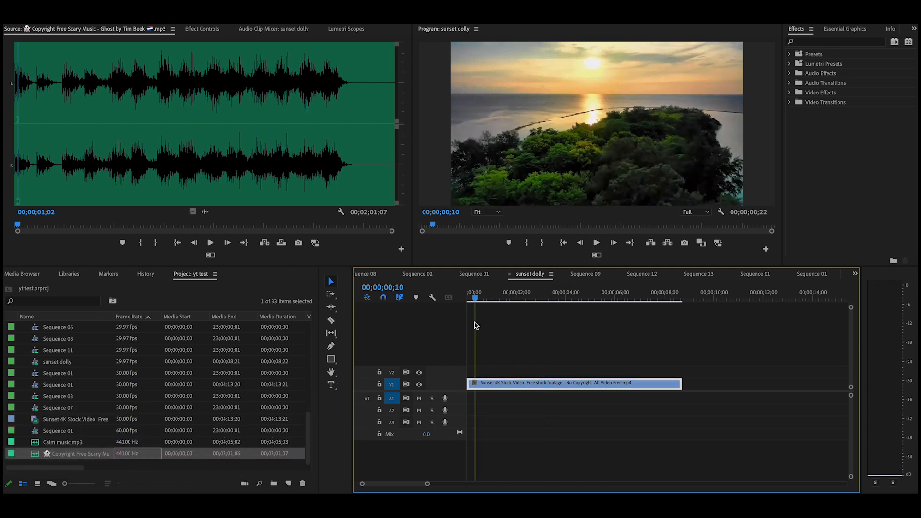
click(597, 243)
click(597, 243)
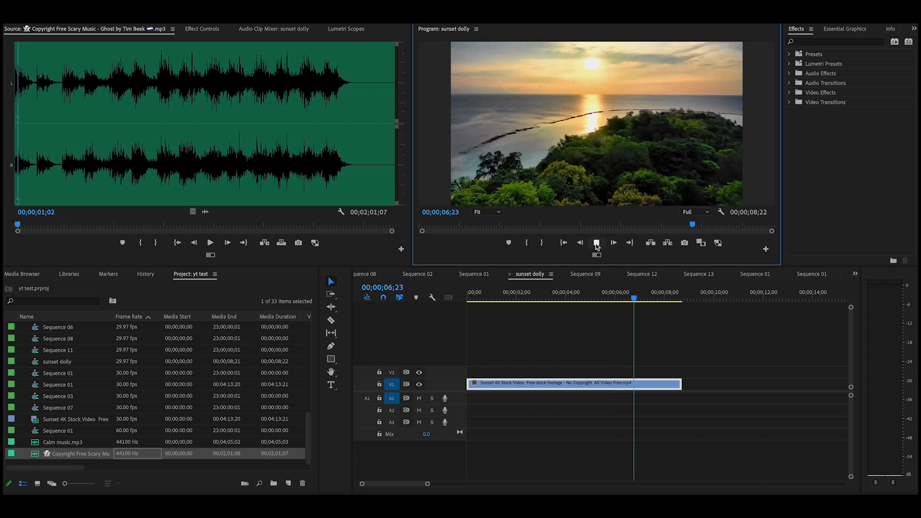
click(597, 244)
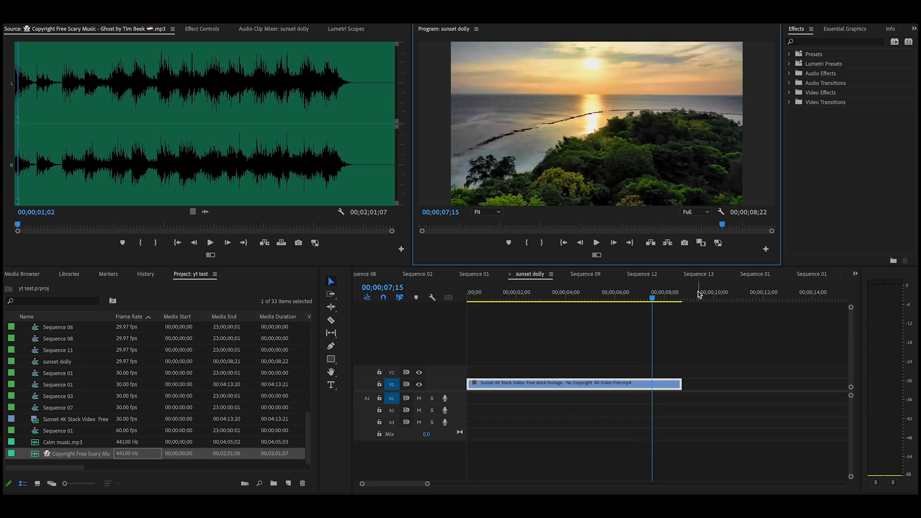
drag(652, 302, 471, 364)
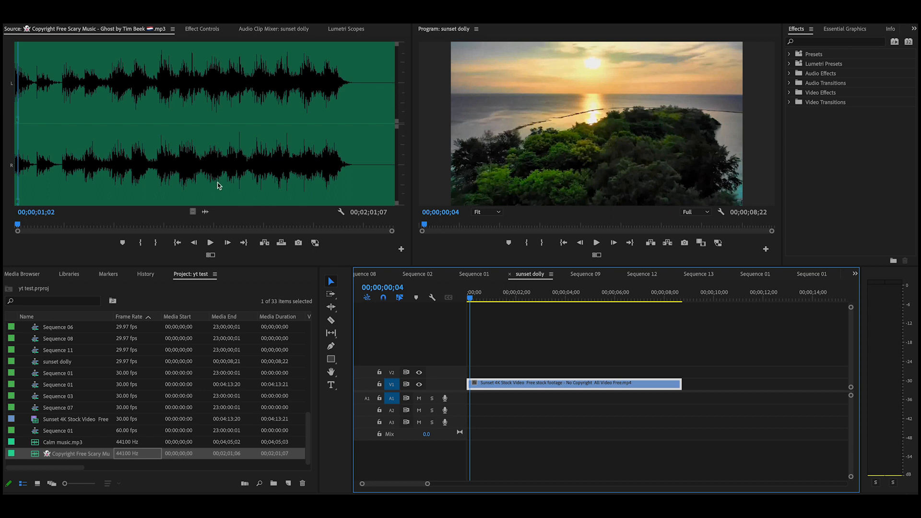
Drop only the scary music's audio onto A1 at the sequence start and play it back
click(205, 214)
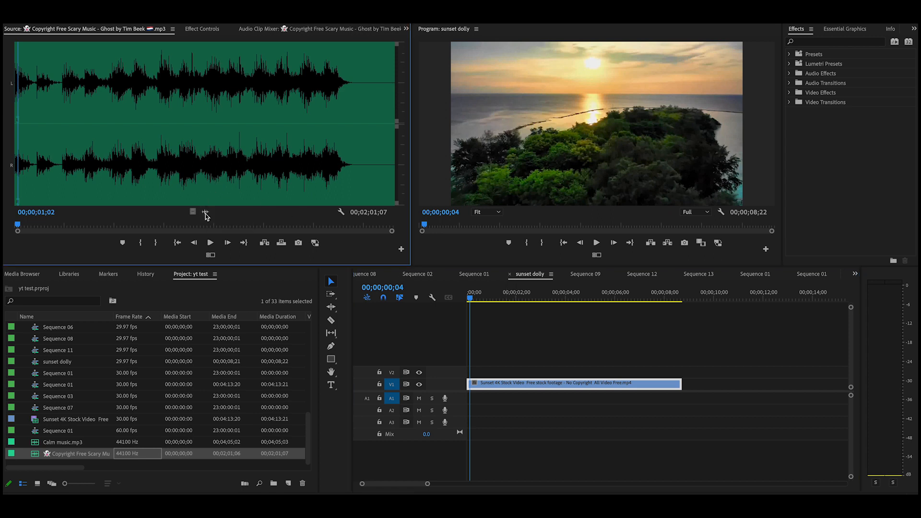
drag(332, 272, 470, 405)
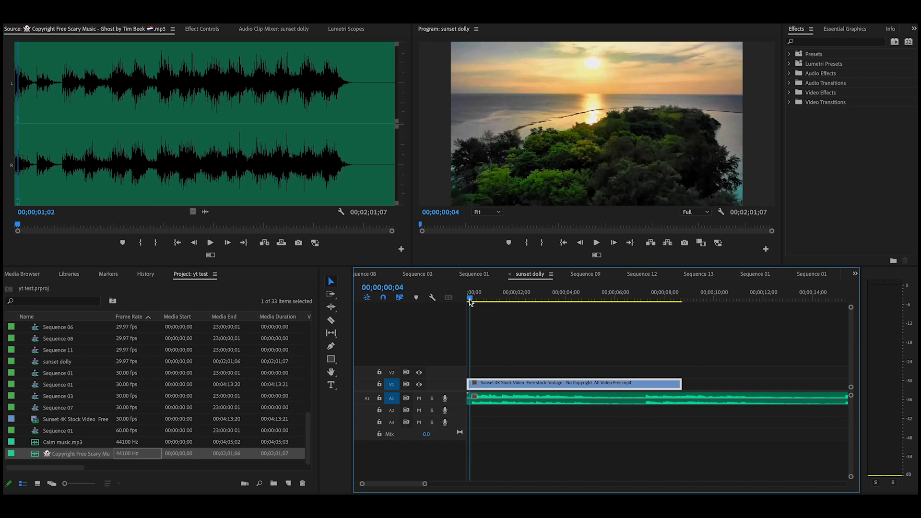
drag(470, 301, 468, 301)
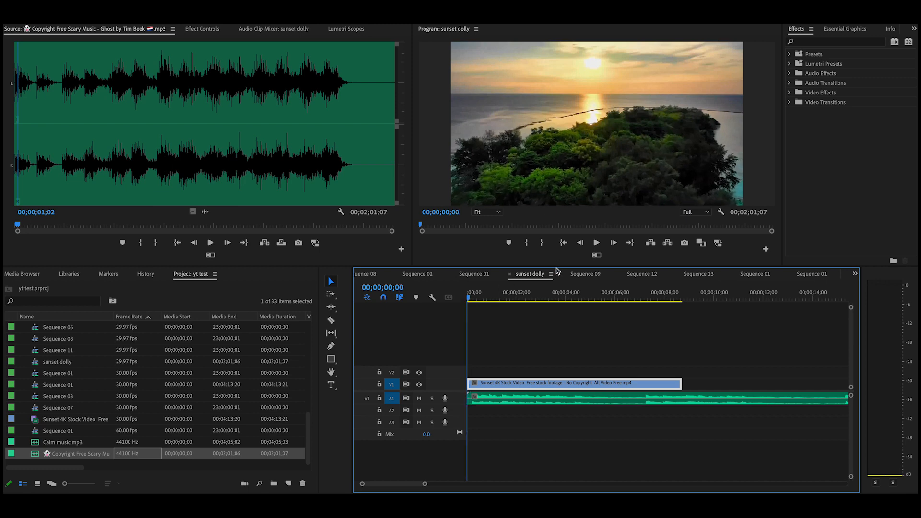
click(596, 244)
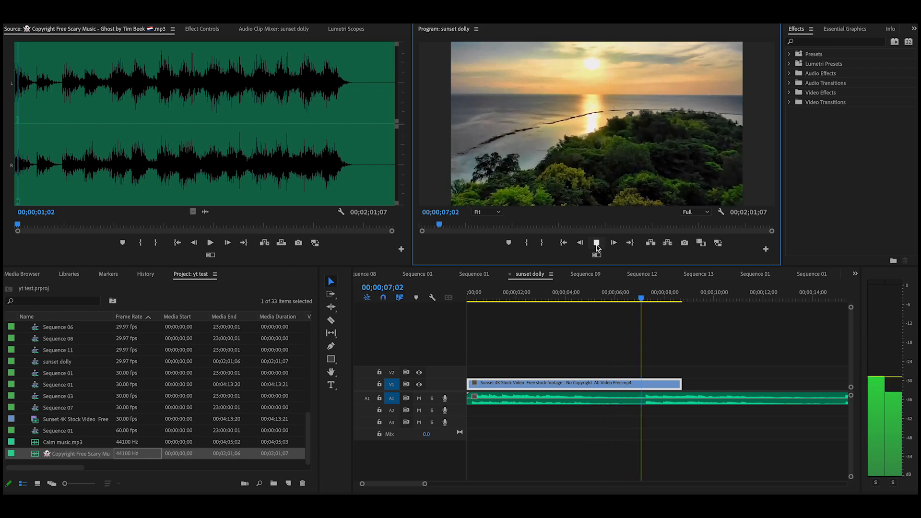
click(596, 243)
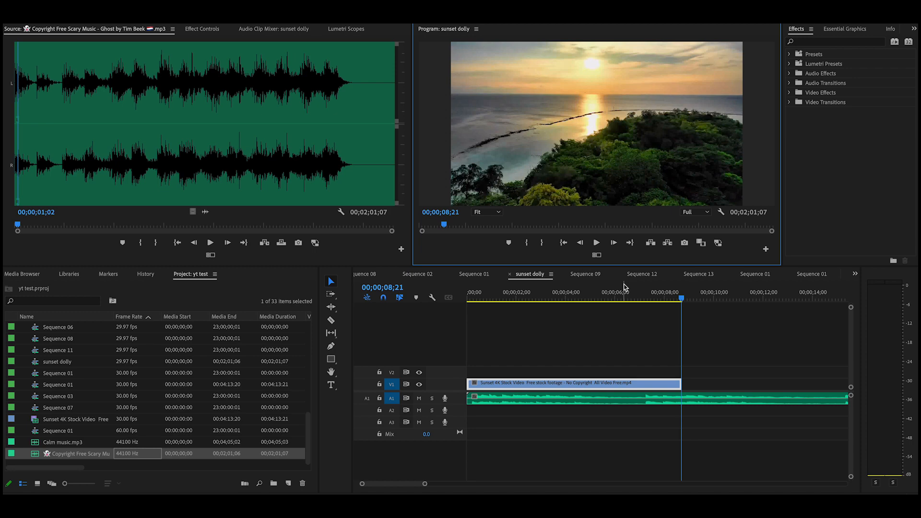
Replay the sequence from about two seconds, stopping near three seconds
drag(681, 300, 502, 299)
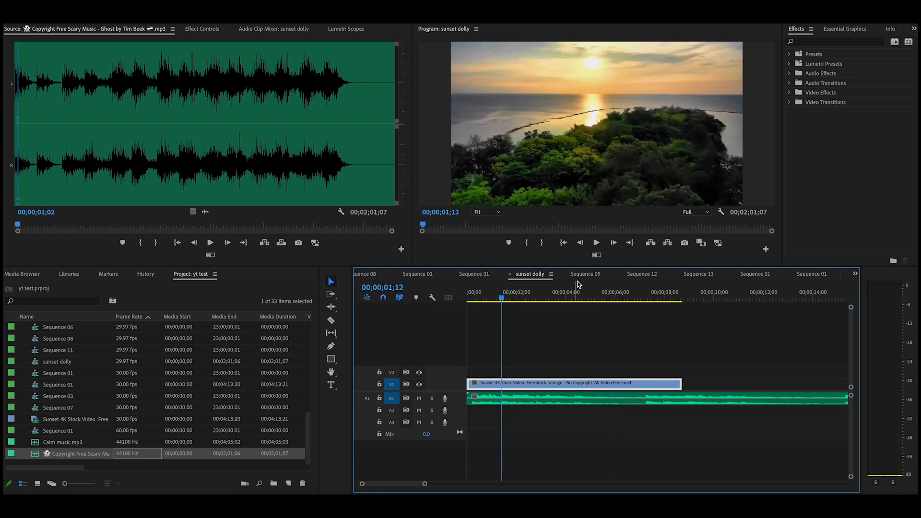
click(597, 243)
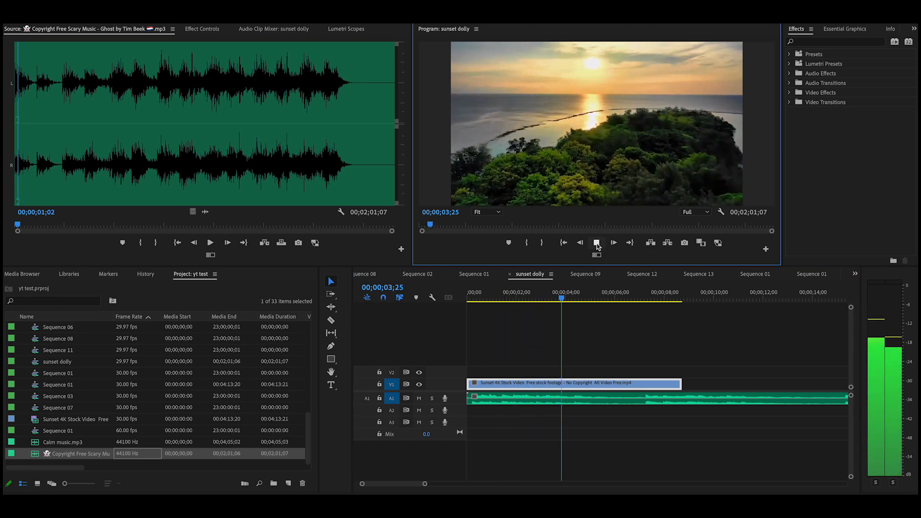
click(597, 244)
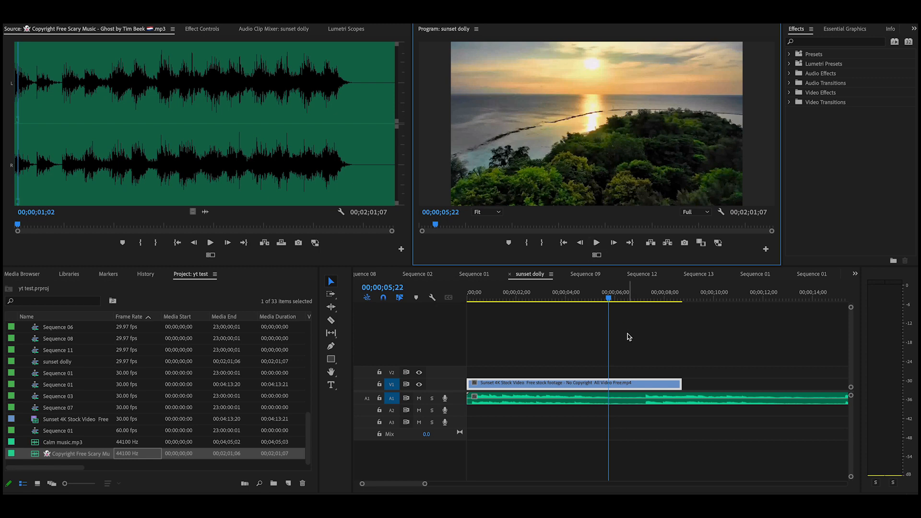
drag(608, 298, 554, 345)
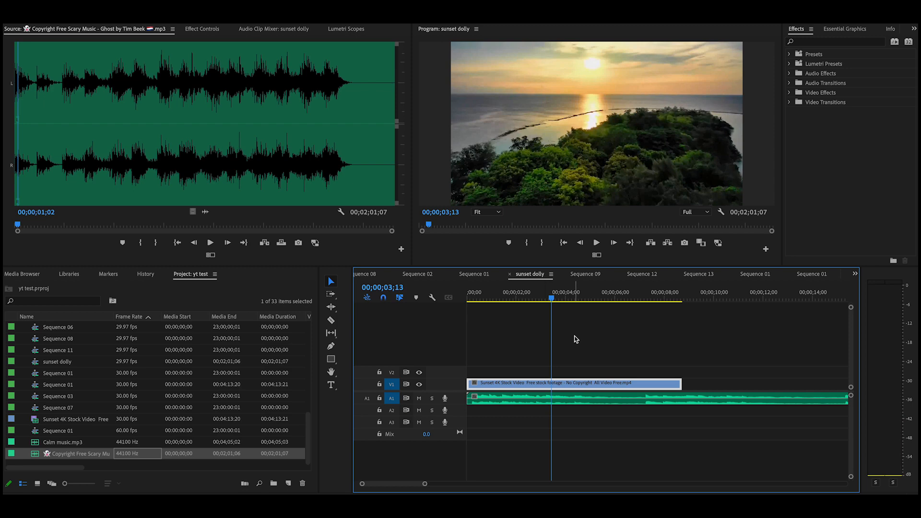
Apply Video Effects > Noise & Grain > Noise to the V1 sunset clip and show Effect Controls
click(812, 42)
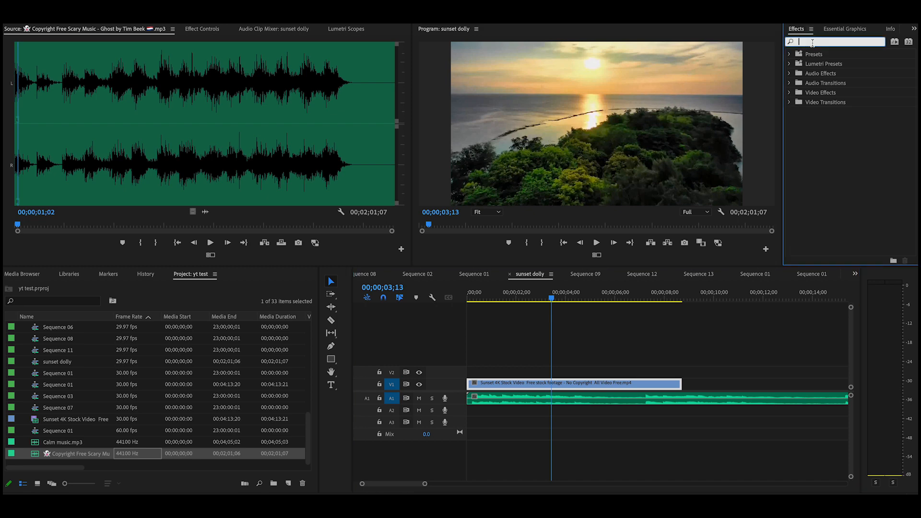
click(789, 93)
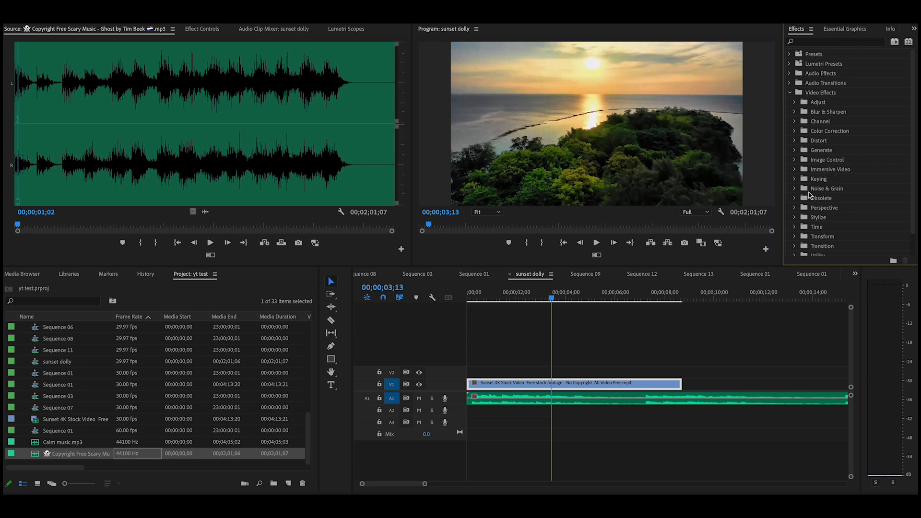
click(793, 190)
click(811, 201)
drag(810, 201, 555, 385)
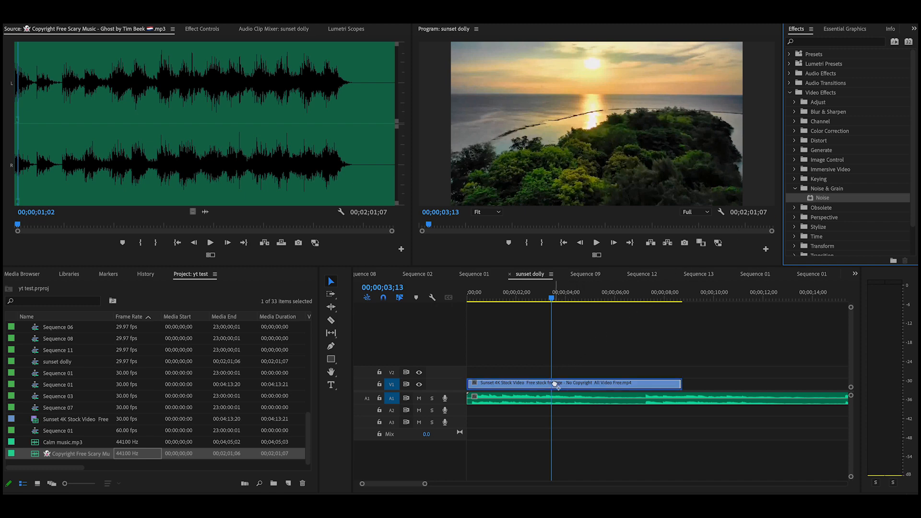
drag(554, 384, 555, 385)
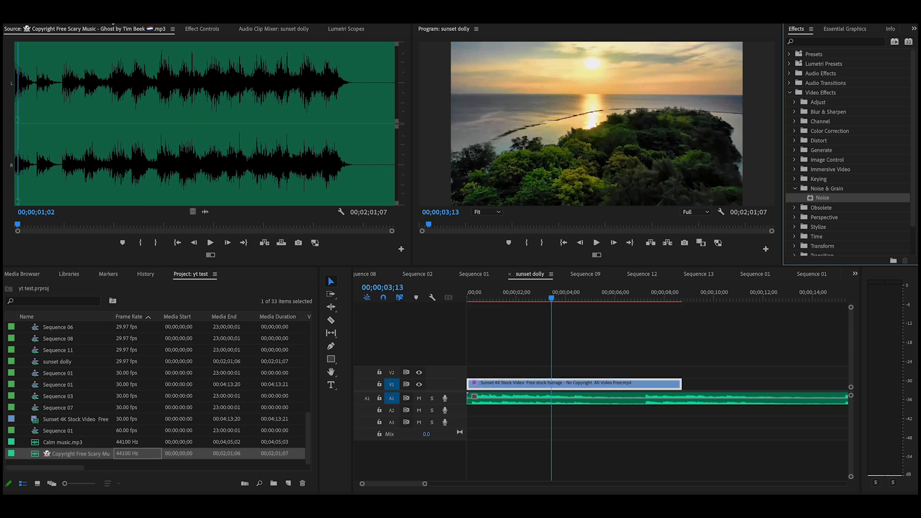
click(190, 31)
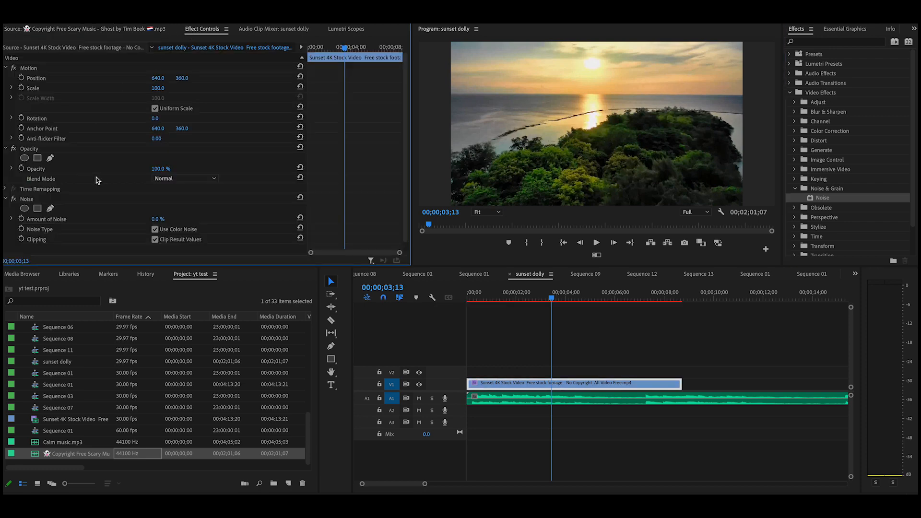
scroll(97, 180, down, 1)
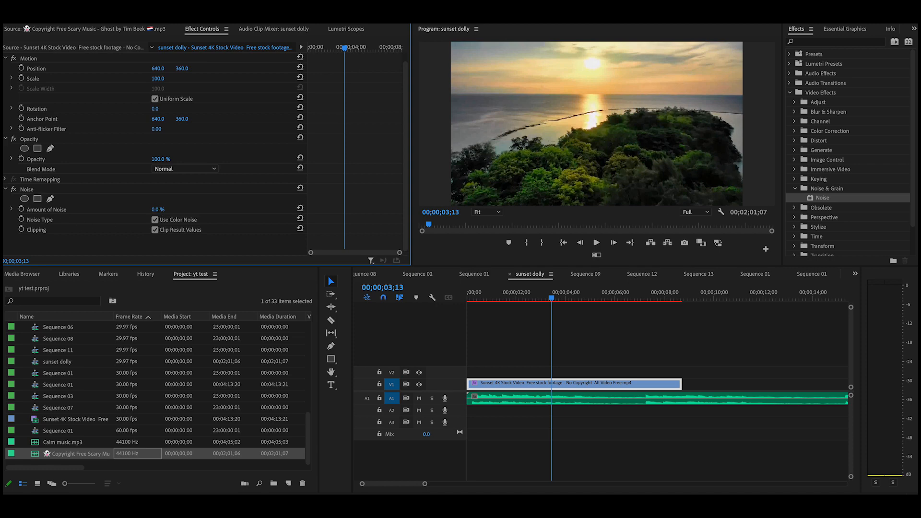
mouse_move(160, 210)
mouse_down()
mouse_move(197, 209)
mouse_move(151, 209)
mouse_move(197, 209)
mouse_move(175, 210)
mouse_up()
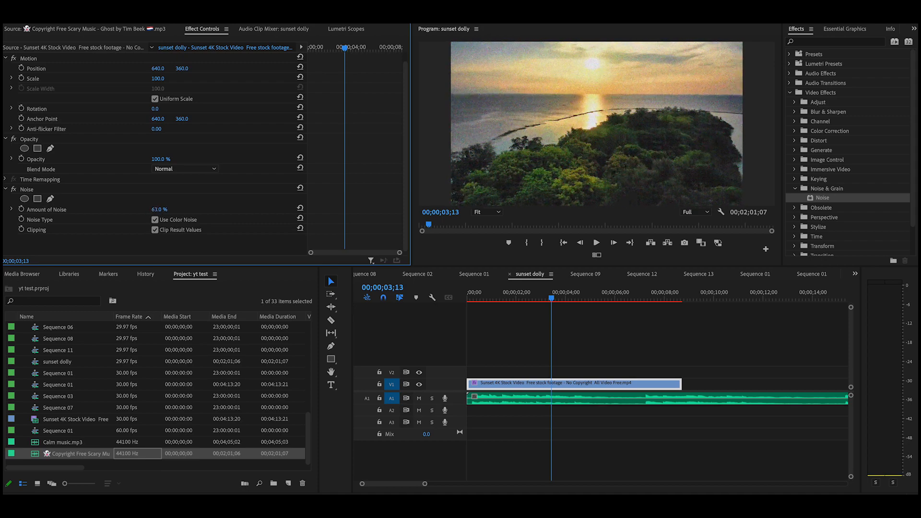
mouse_move(178, 209)
mouse_down()
mouse_move(197, 210)
mouse_move(168, 207)
mouse_up()
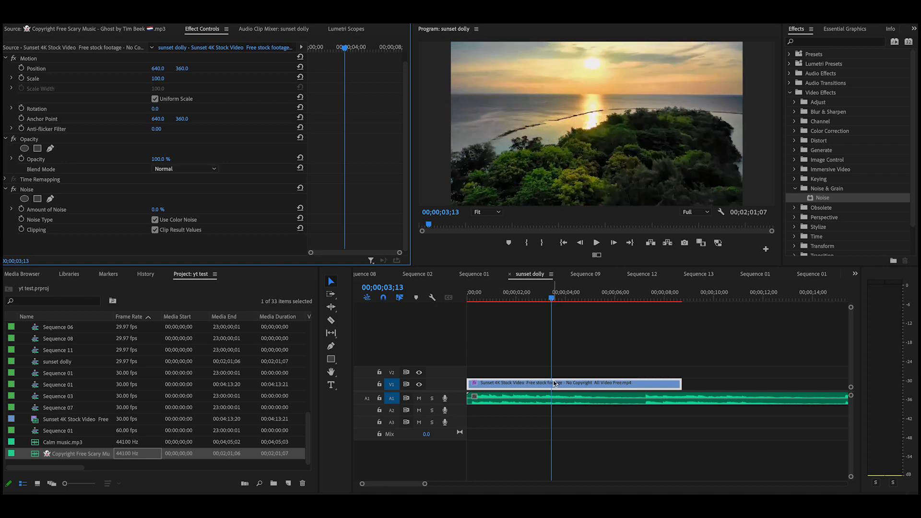
Keyframe Amount of Noise at 0% near 3 seconds, raise it just after, and preview
click(22, 210)
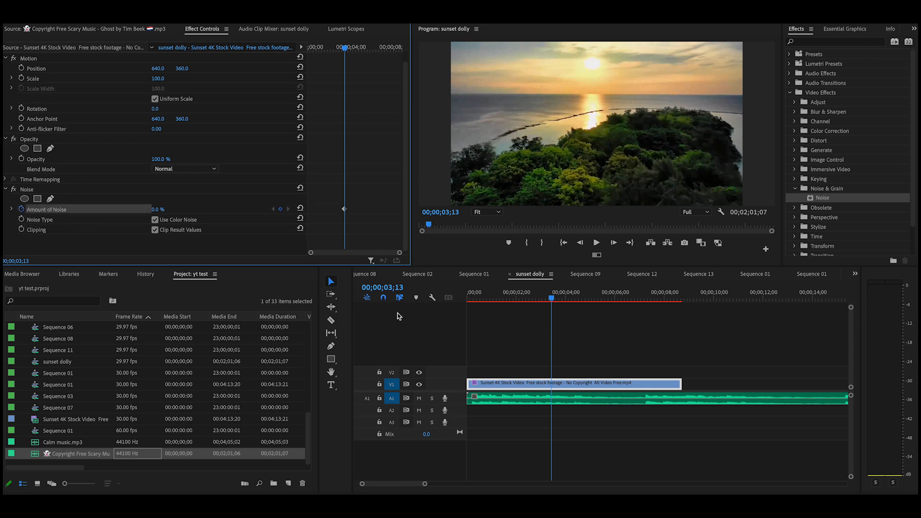
drag(552, 300, 564, 305)
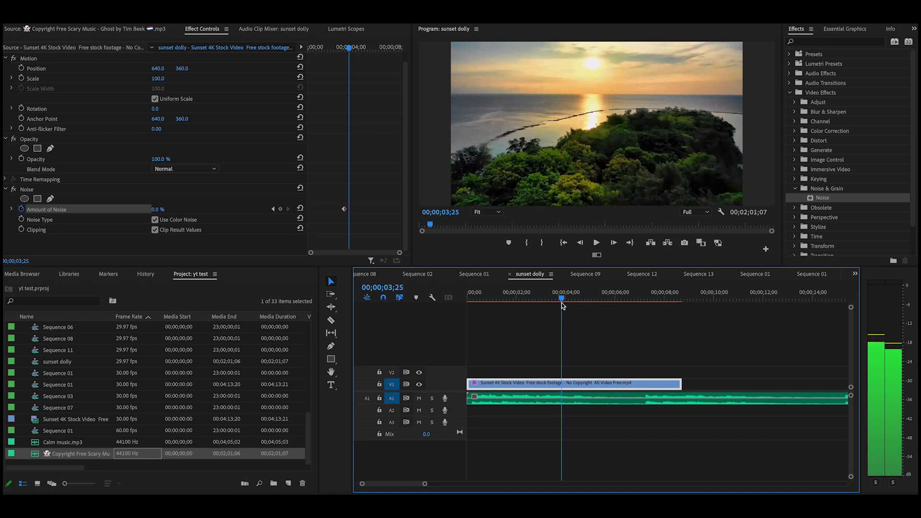
drag(153, 213, 202, 213)
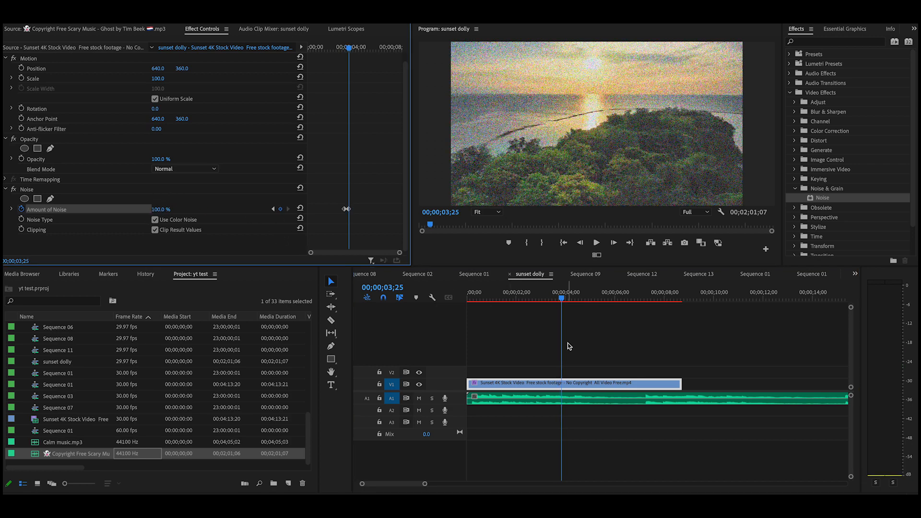
drag(562, 300, 547, 300)
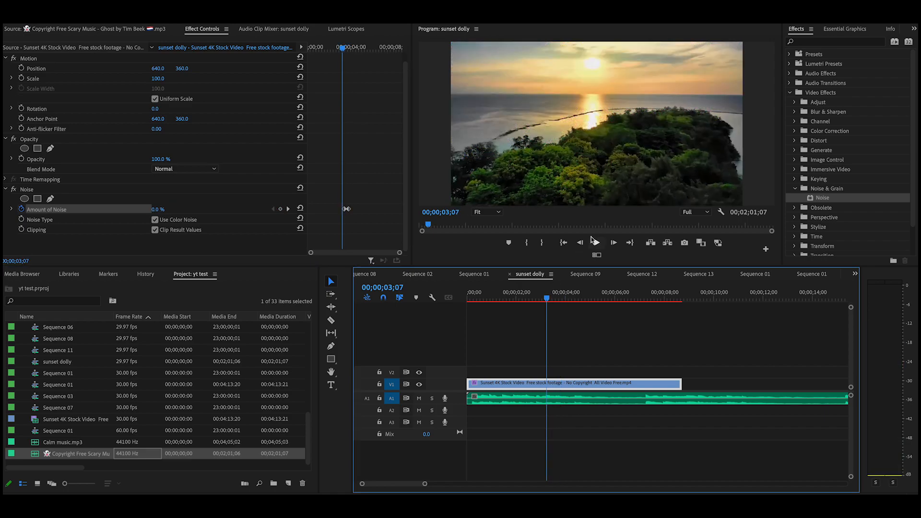
click(596, 243)
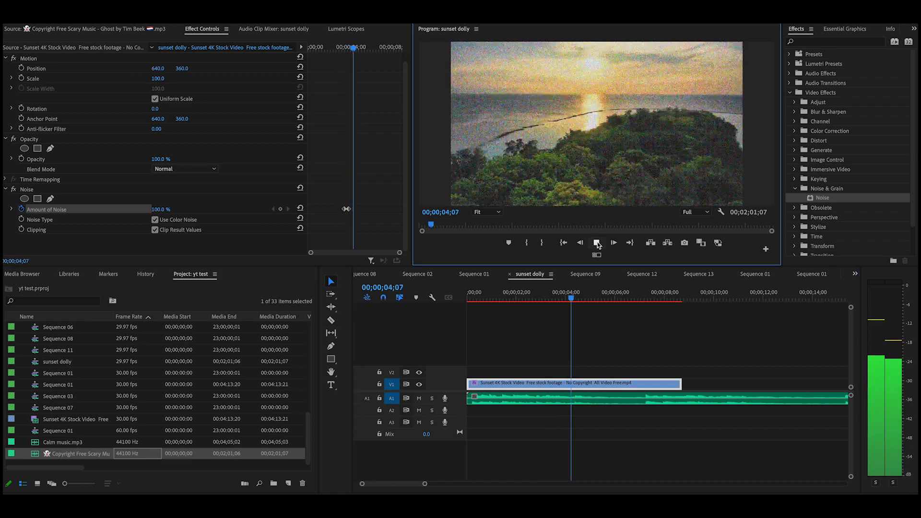
click(596, 243)
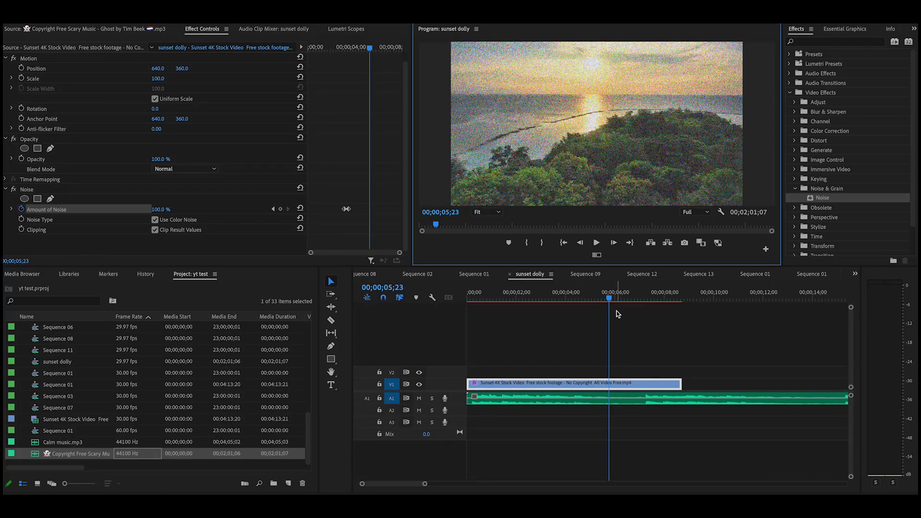
Add a later Amount of Noise keyframe back at 0.0% and replay the noise burst
drag(608, 299, 569, 312)
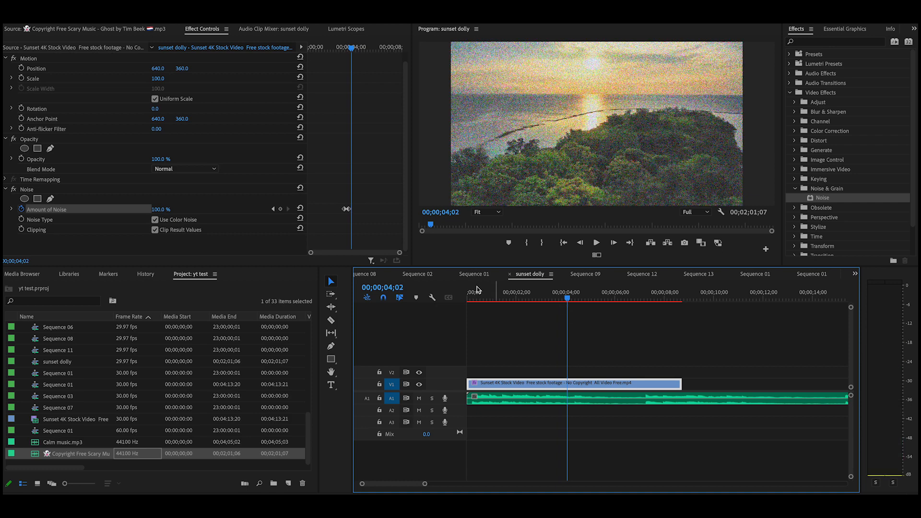
click(281, 209)
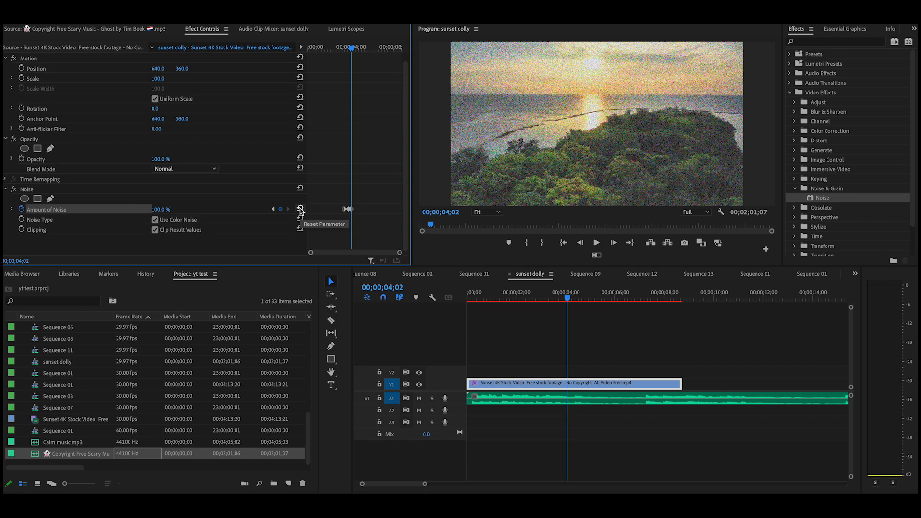
click(300, 209)
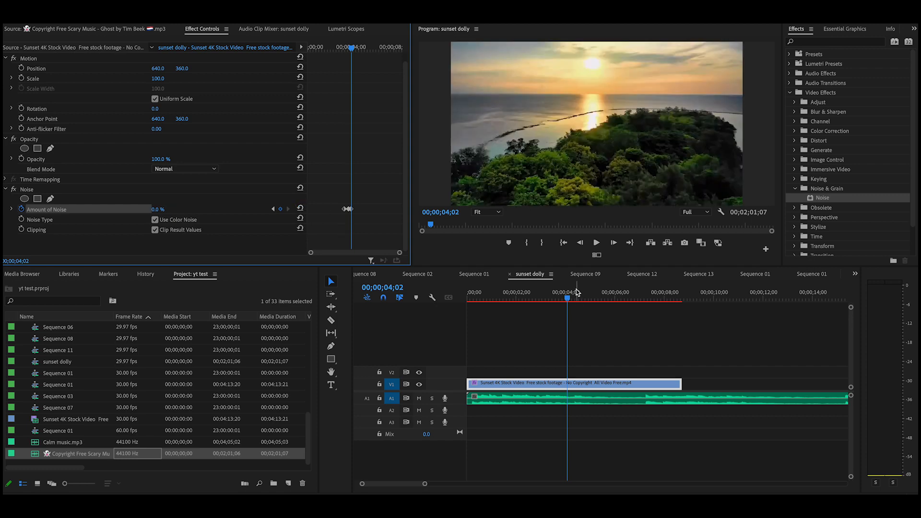
drag(569, 299, 547, 299)
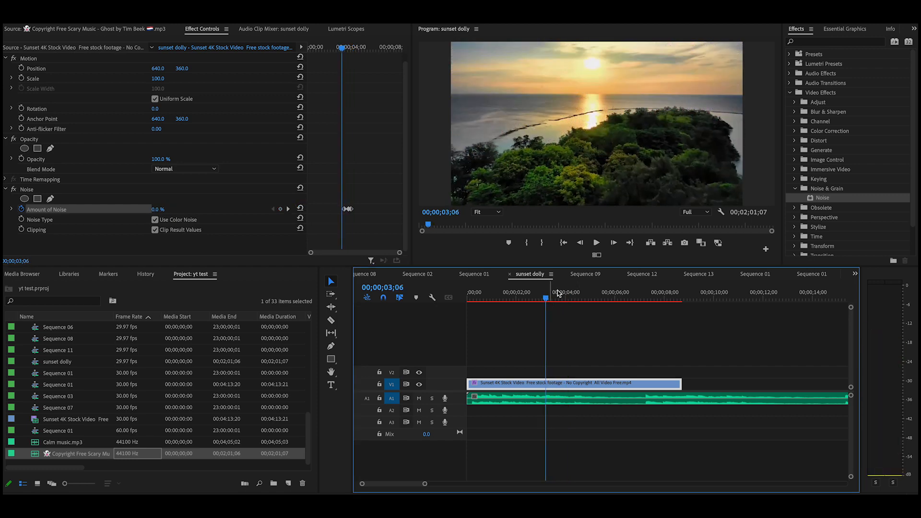
click(596, 243)
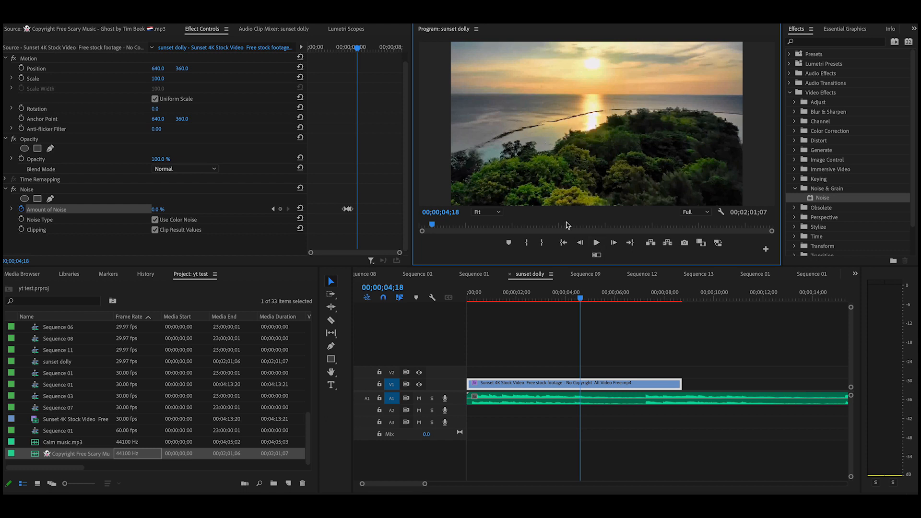
Keyframe Amount of Noise to 100% at 04;23 and back to 0% at 05;11
mouse_move(580, 301)
mouse_down()
mouse_move(552, 311)
mouse_move(584, 312)
mouse_up()
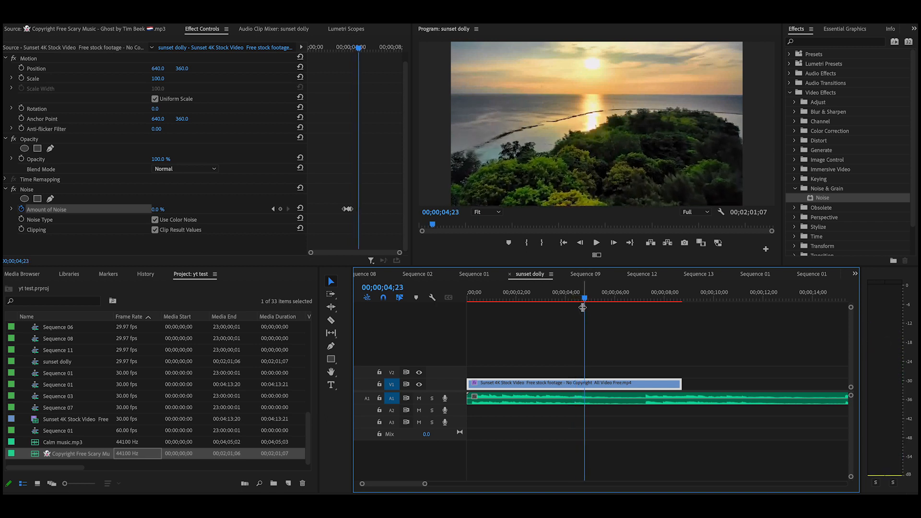
click(280, 210)
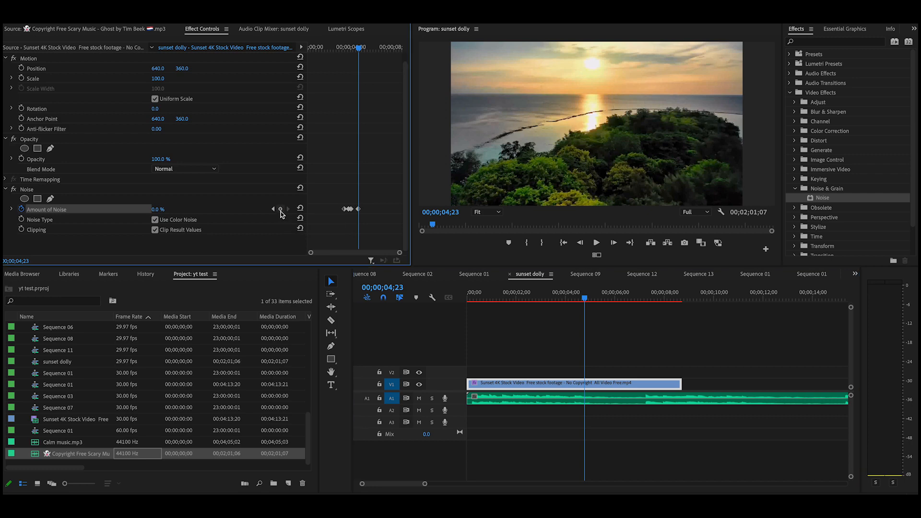
drag(154, 213, 166, 210)
drag(586, 299, 599, 300)
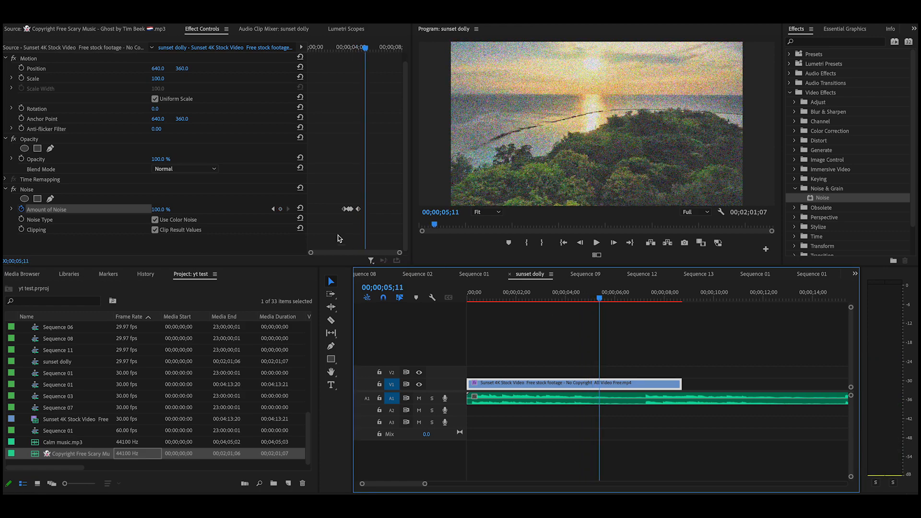
click(281, 210)
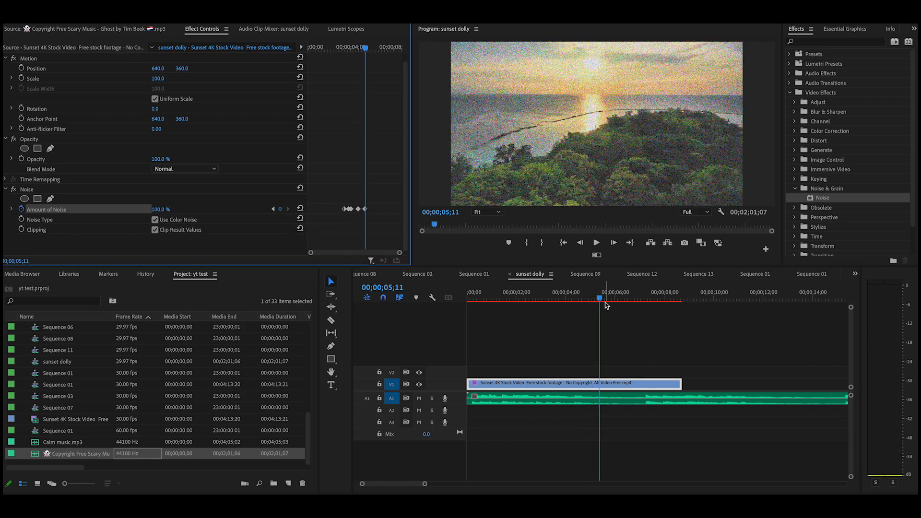
click(300, 208)
Play back from 3;03 and scrub through the two noise bursts
drag(599, 300, 544, 307)
click(596, 243)
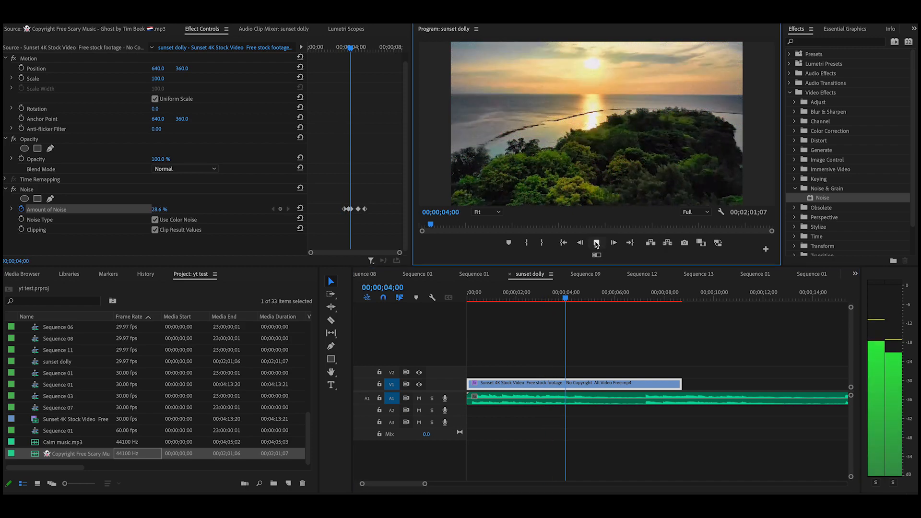
click(596, 243)
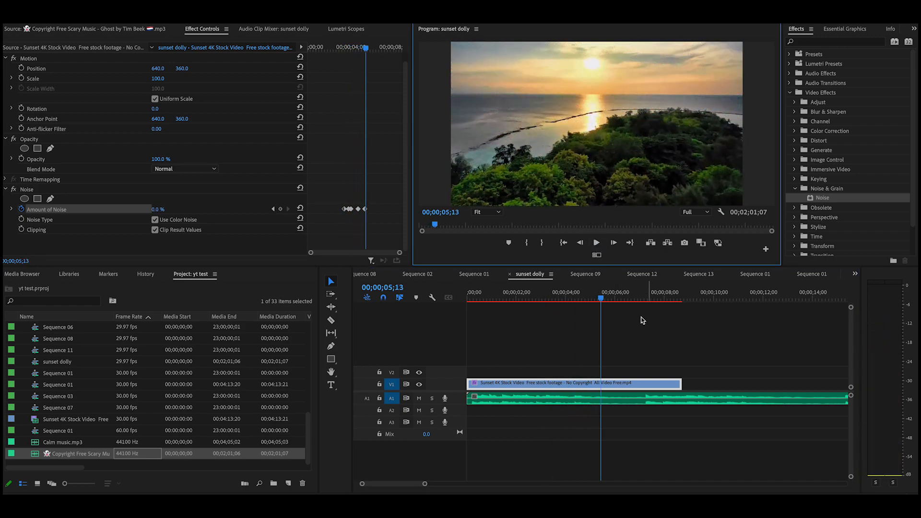
click(599, 299)
drag(599, 301, 552, 312)
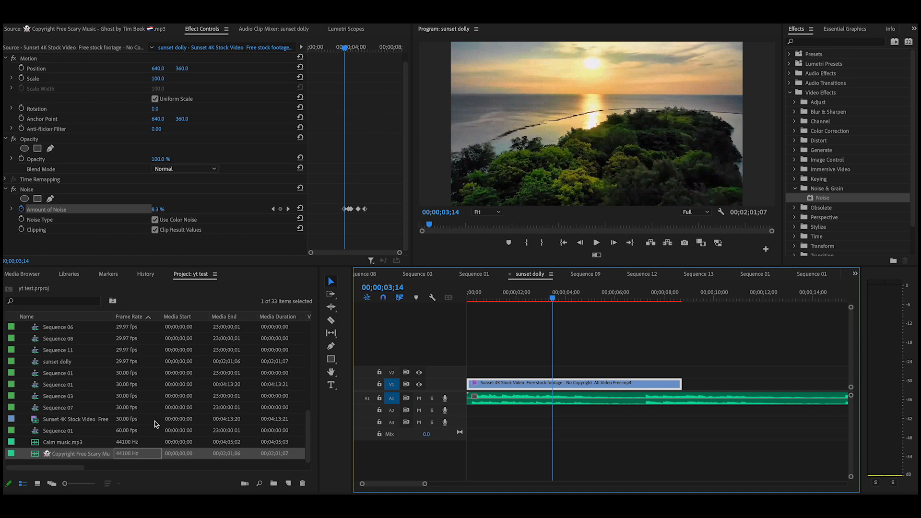
Place the TV Static Noise Sound Effect on A2 under the noise burst, nudged slightly earlier
scroll(126, 401, up, 10)
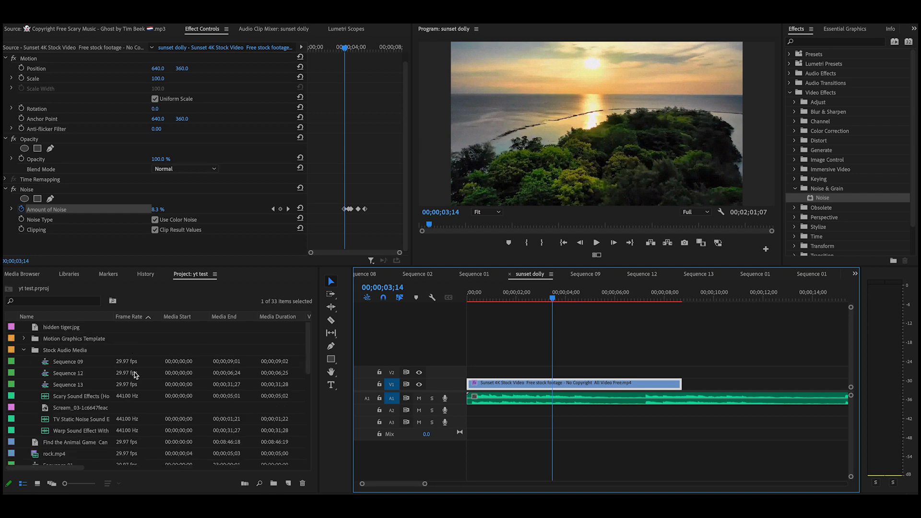
double_click(143, 420)
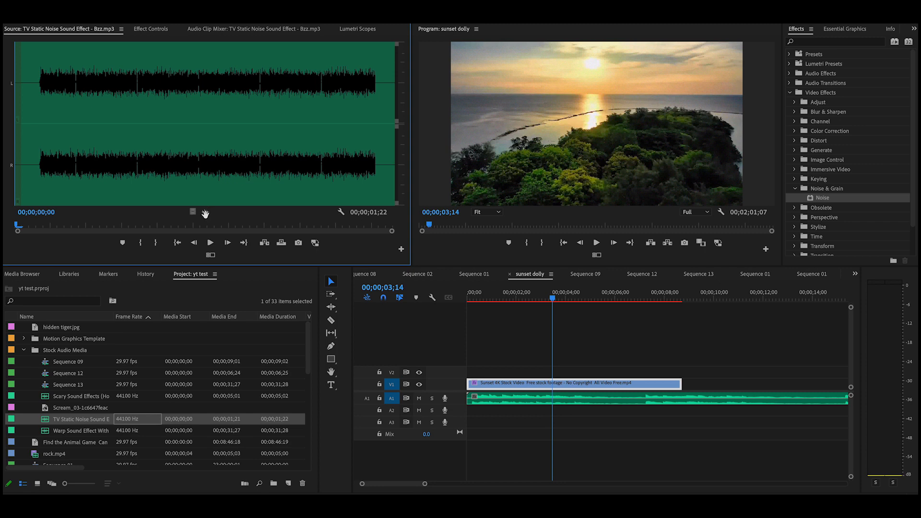
drag(280, 242, 554, 415)
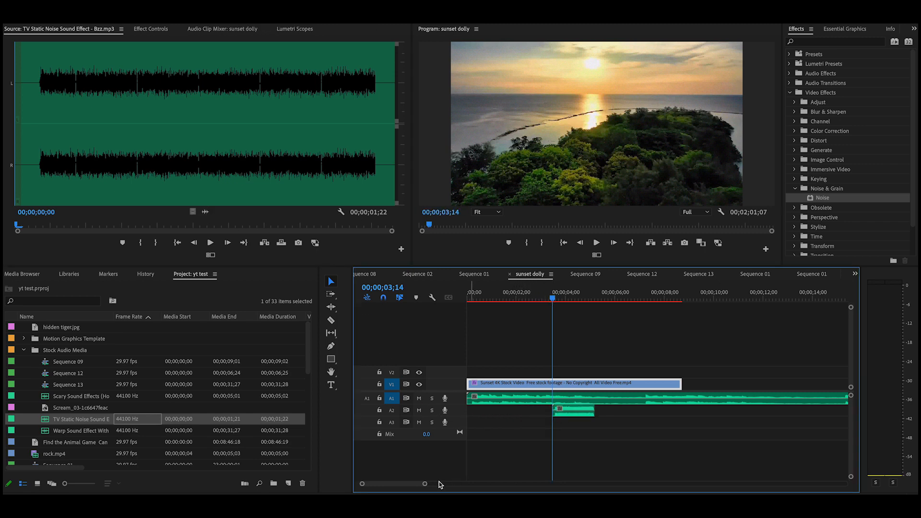
drag(425, 485, 409, 485)
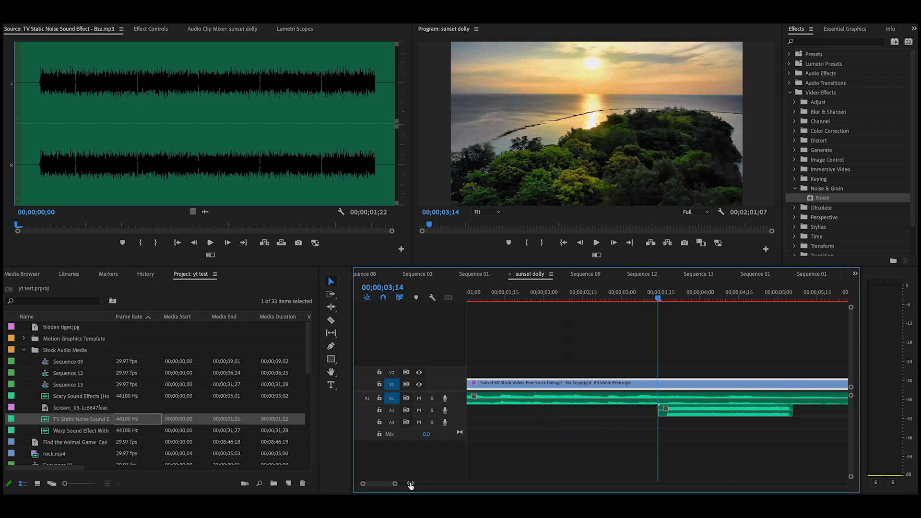
mouse_move(661, 301)
mouse_down()
mouse_move(677, 302)
mouse_move(660, 311)
mouse_up()
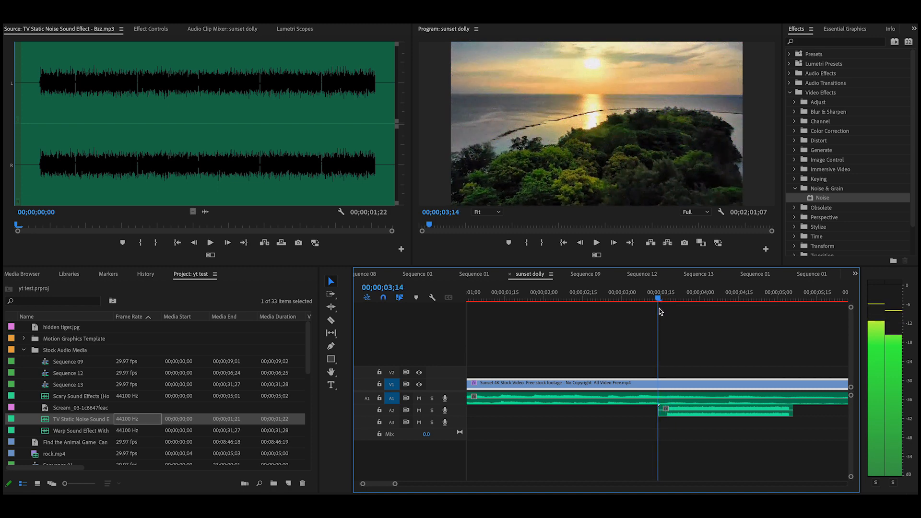
drag(683, 416, 678, 416)
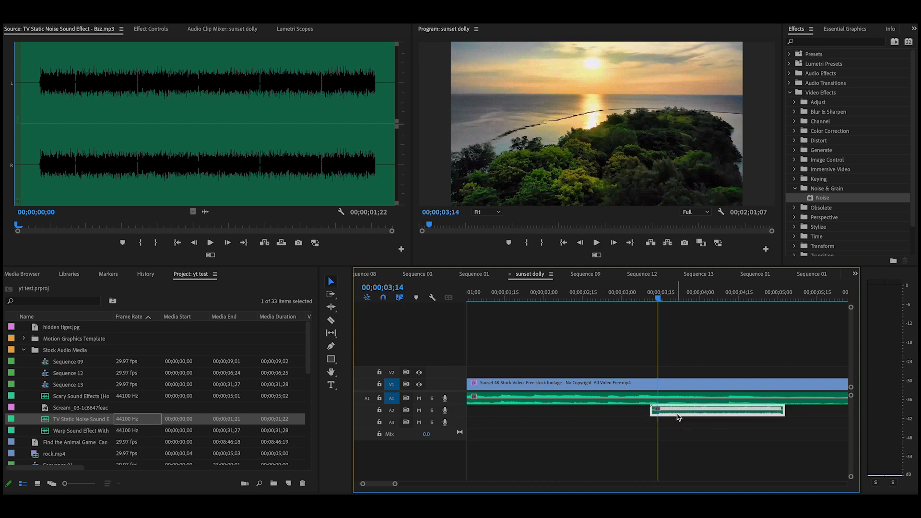
drag(658, 299, 704, 301)
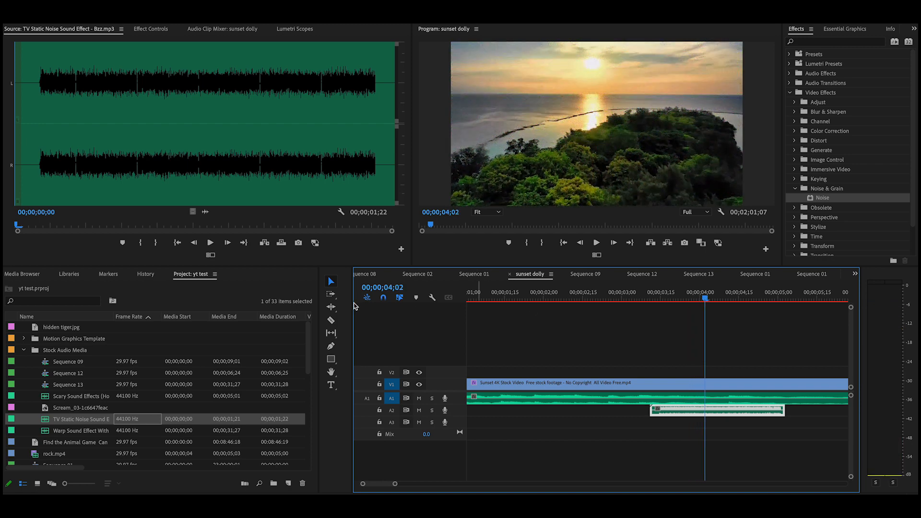
Cut the A2 static sound at 04;02, shift the second piece later, and play from 3;03
click(331, 320)
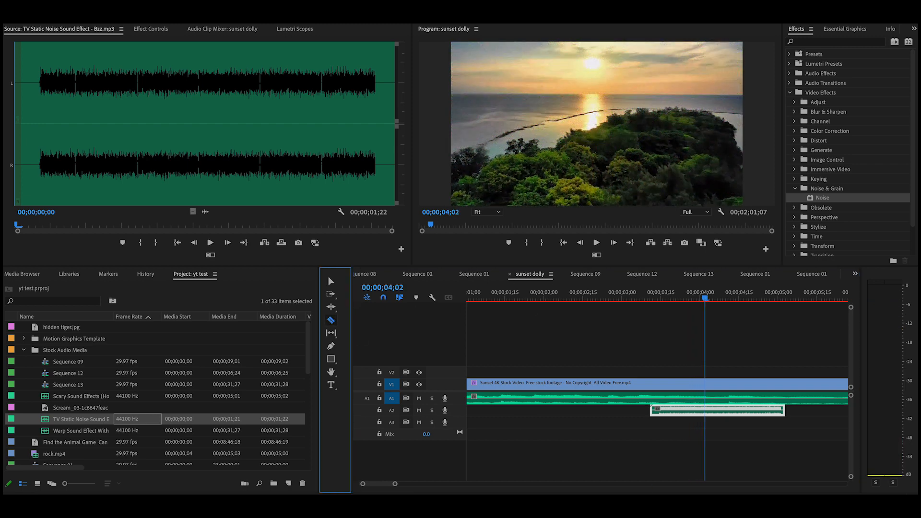
click(705, 412)
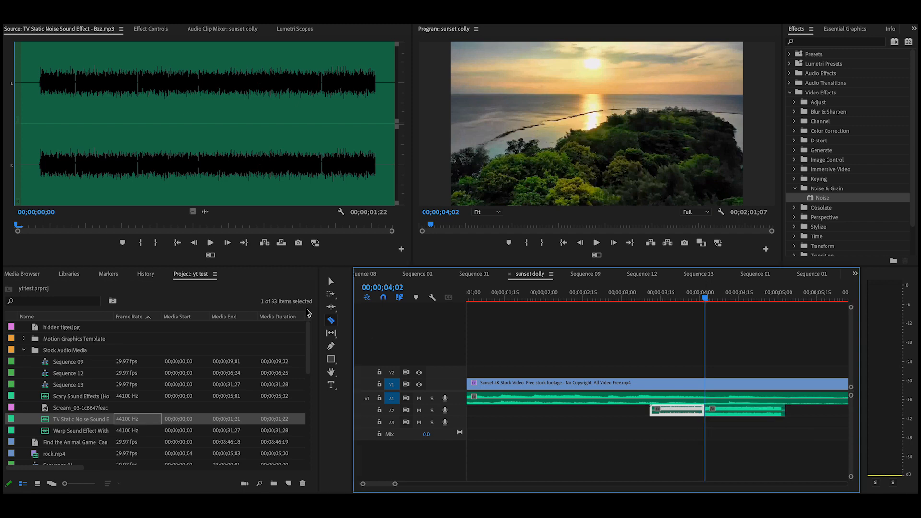
click(331, 281)
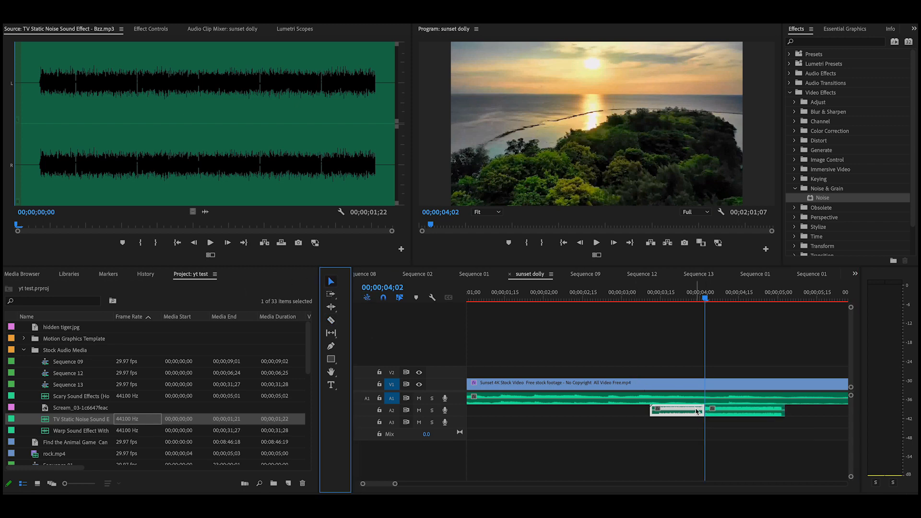
drag(717, 416, 740, 416)
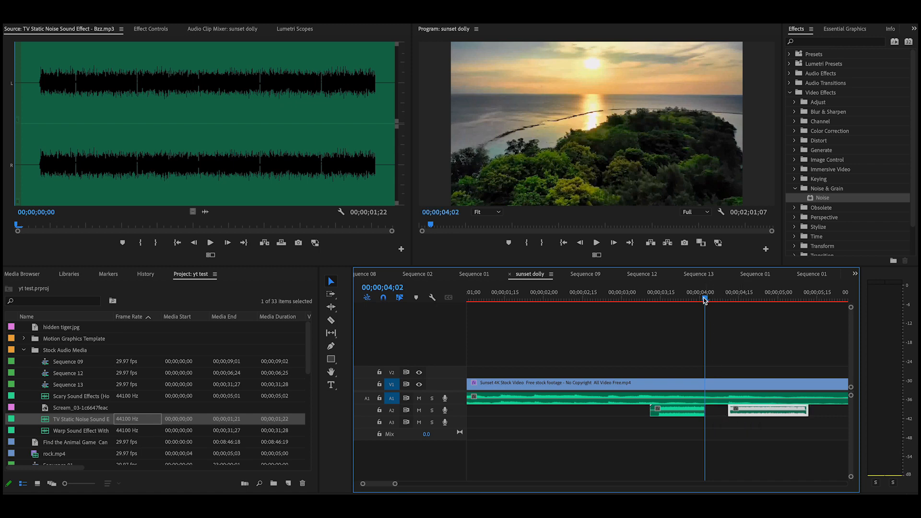
drag(704, 300, 628, 301)
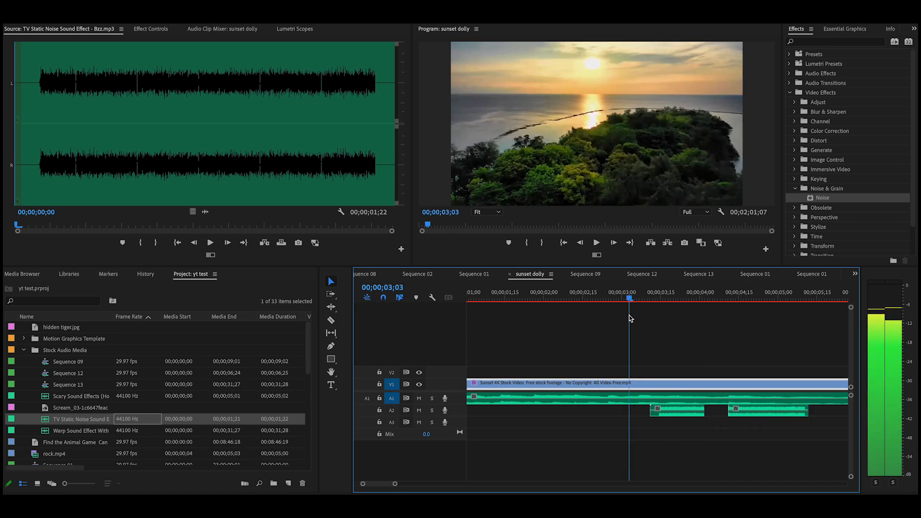
click(596, 243)
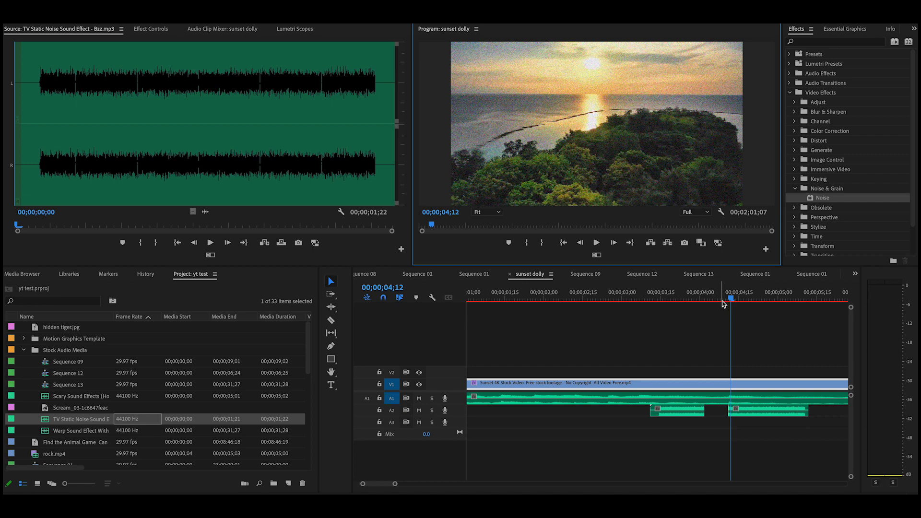
Move the second static piece to start at 04;08 and scrub through the burst
mouse_move(731, 301)
mouse_down()
mouse_move(717, 303)
mouse_move(730, 305)
mouse_move(723, 310)
mouse_up()
drag(770, 412, 762, 412)
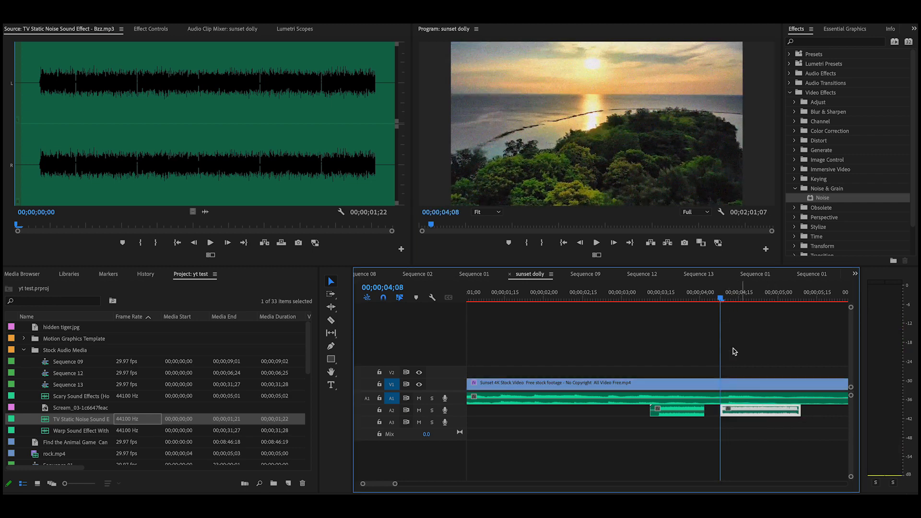
drag(737, 303, 642, 336)
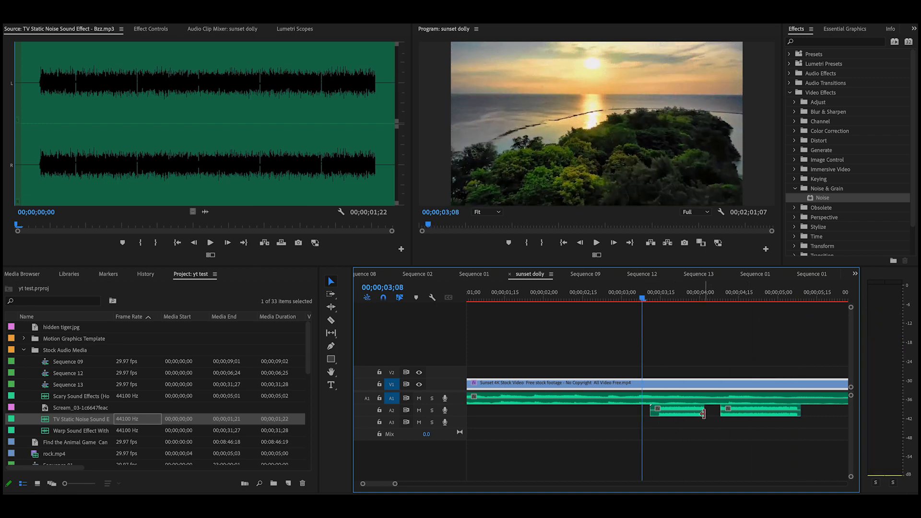
Zoom the timeline out, play from about 2 seconds, then park the playhead near 6;13
drag(395, 483, 419, 484)
drag(561, 298, 527, 307)
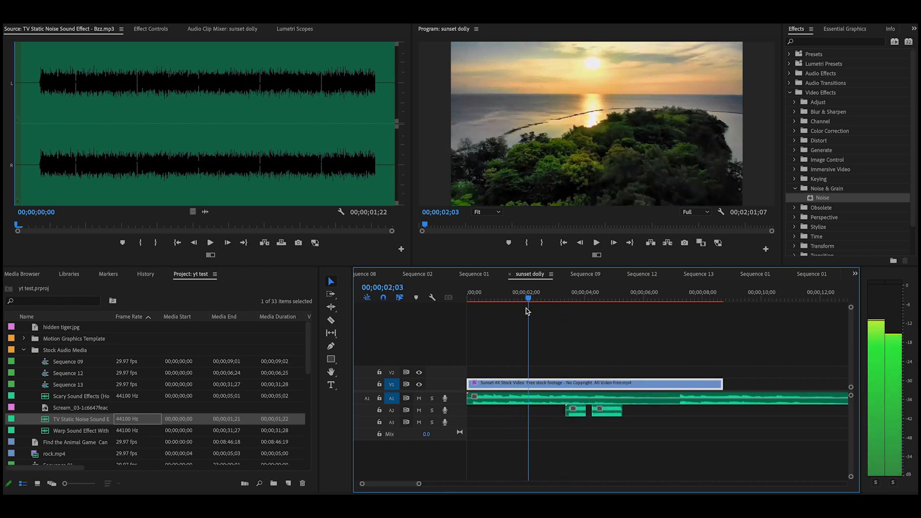
click(596, 245)
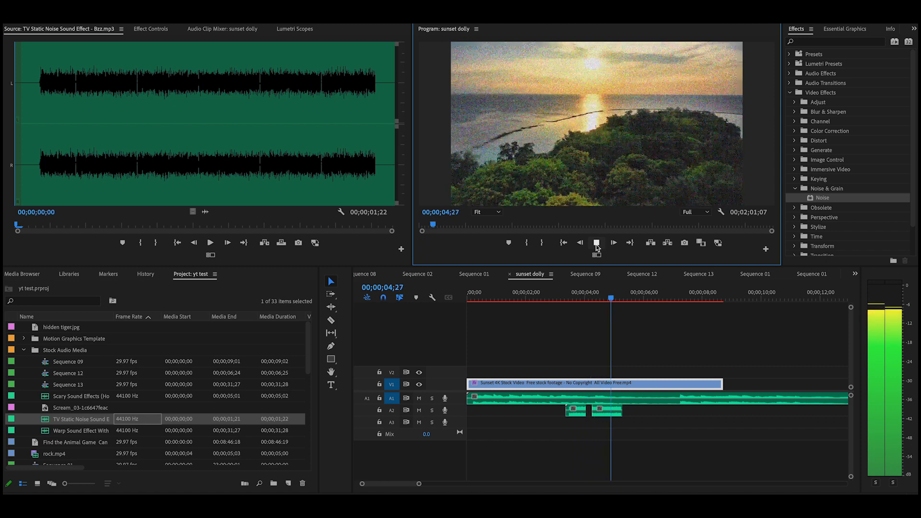
click(596, 245)
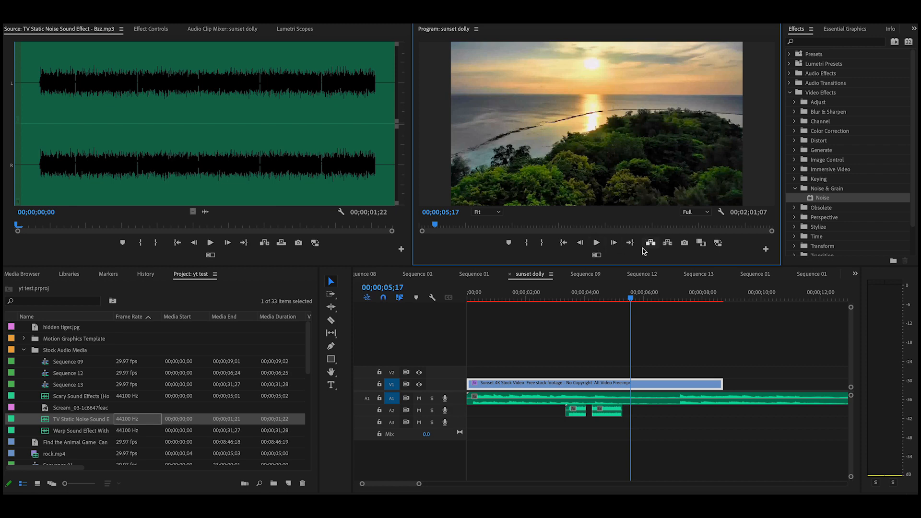
click(631, 304)
drag(633, 303, 656, 305)
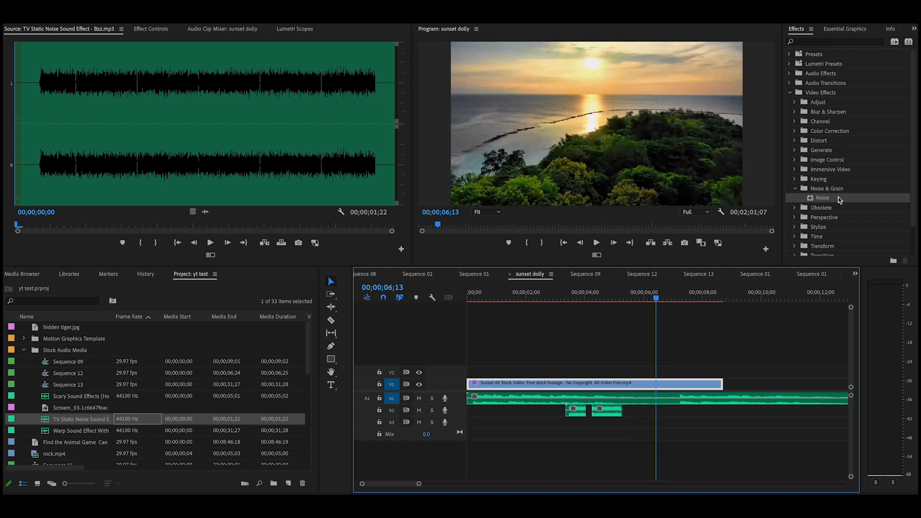
Search the effects for 'war' and apply Distort > Wave Warp to the sunset clip
click(795, 189)
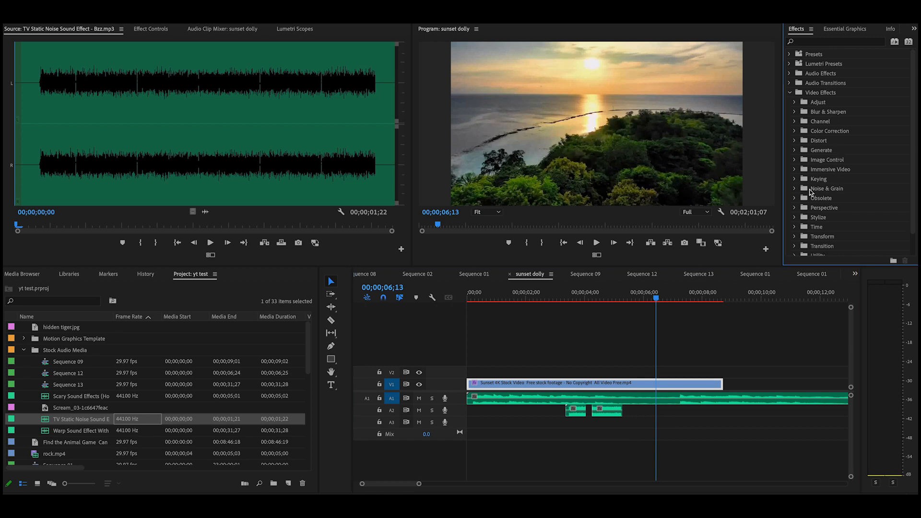
scroll(836, 206, down, 2)
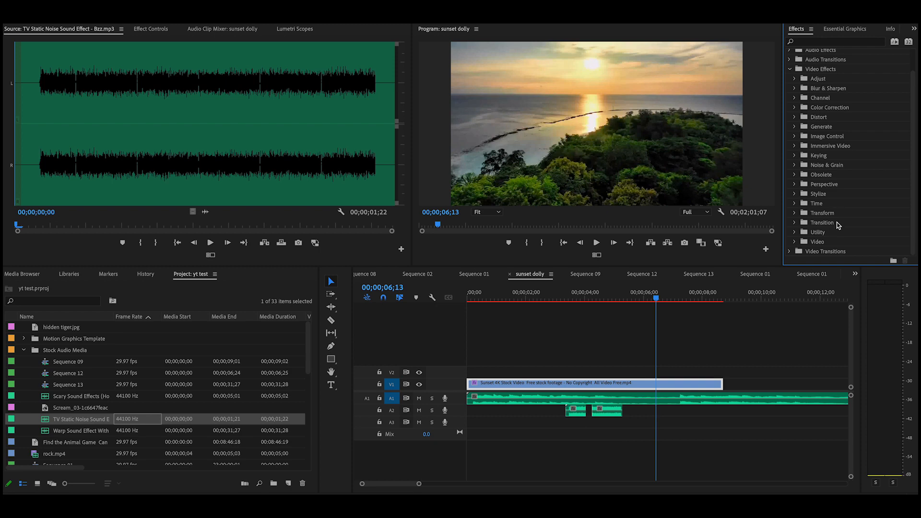
scroll(829, 136, up, 2)
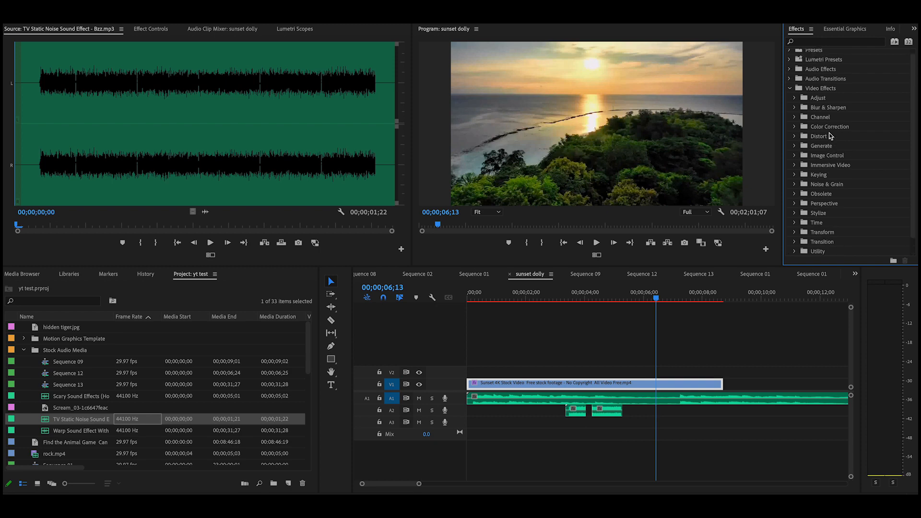
click(815, 43)
text(warp)
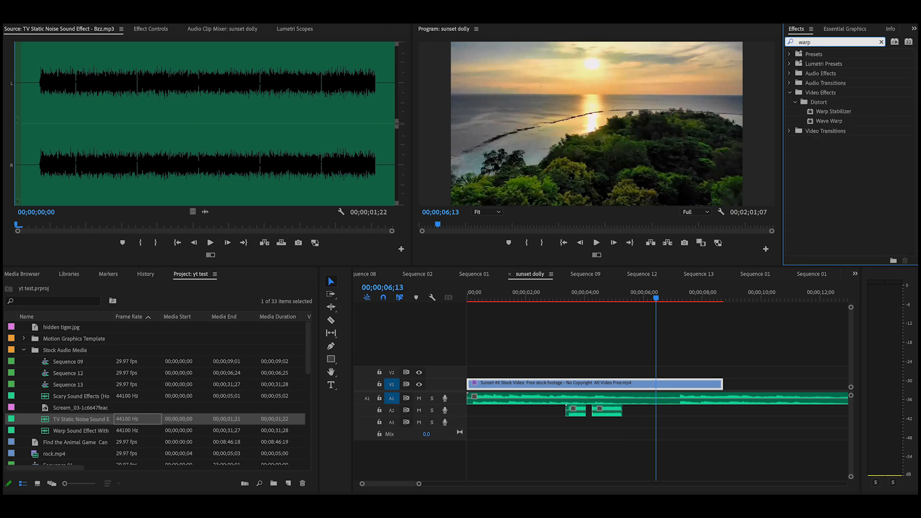
key(Return)
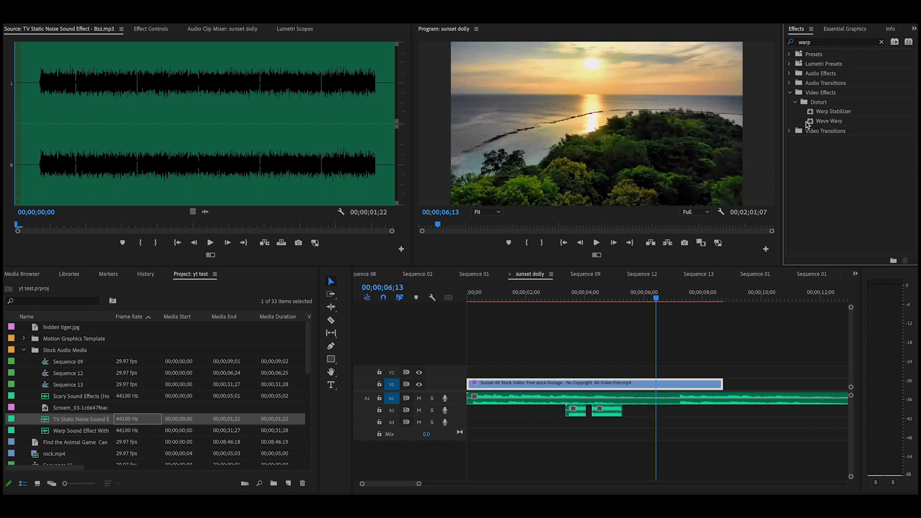
mouse_move(811, 123)
mouse_down()
mouse_move(709, 213)
mouse_move(638, 349)
mouse_move(656, 383)
mouse_up()
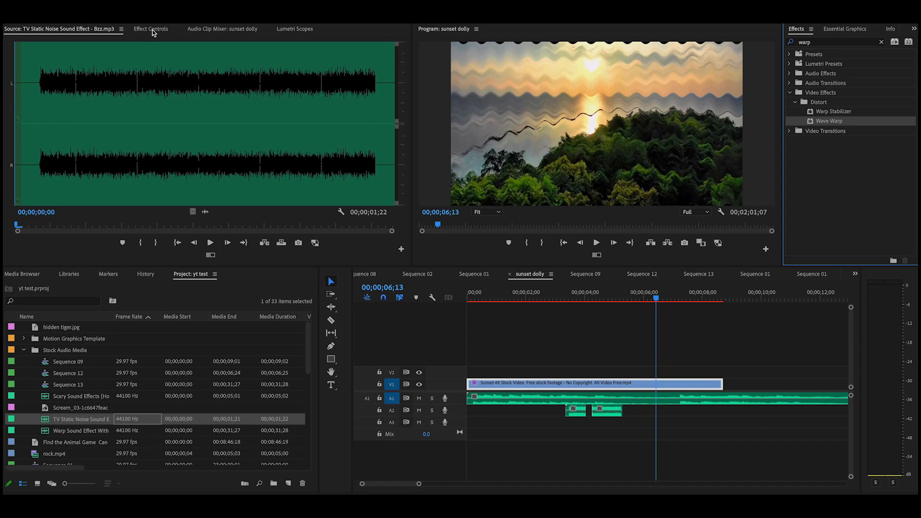
Set Wave Warp's Wave Type to Noise, after trying Sawtooth, and lower Wave Height to 4
click(151, 29)
scroll(147, 204, down, 5)
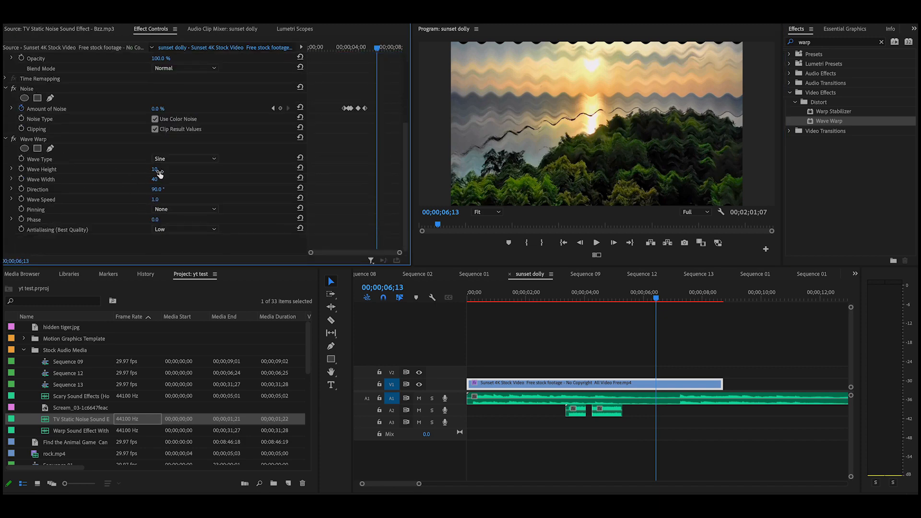
mouse_move(155, 171)
mouse_down()
mouse_move(173, 171)
mouse_move(123, 171)
mouse_move(162, 170)
mouse_move(144, 170)
mouse_up()
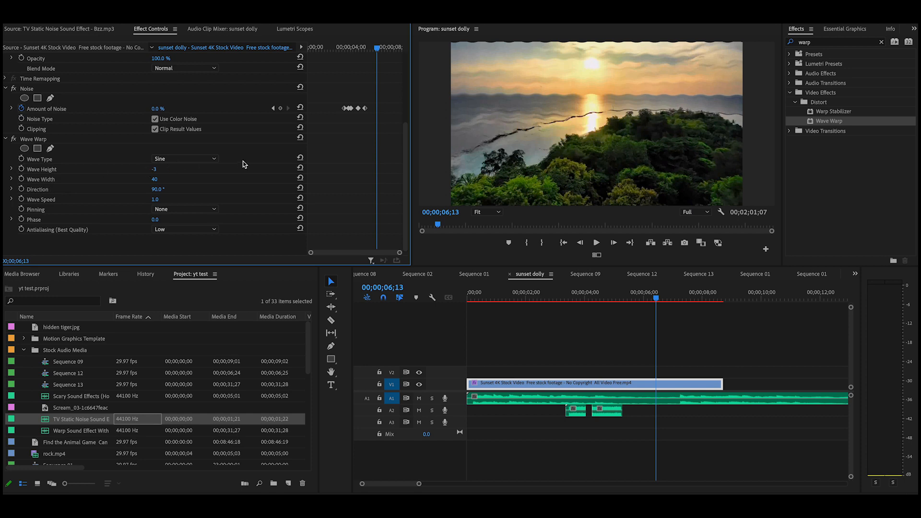
click(215, 160)
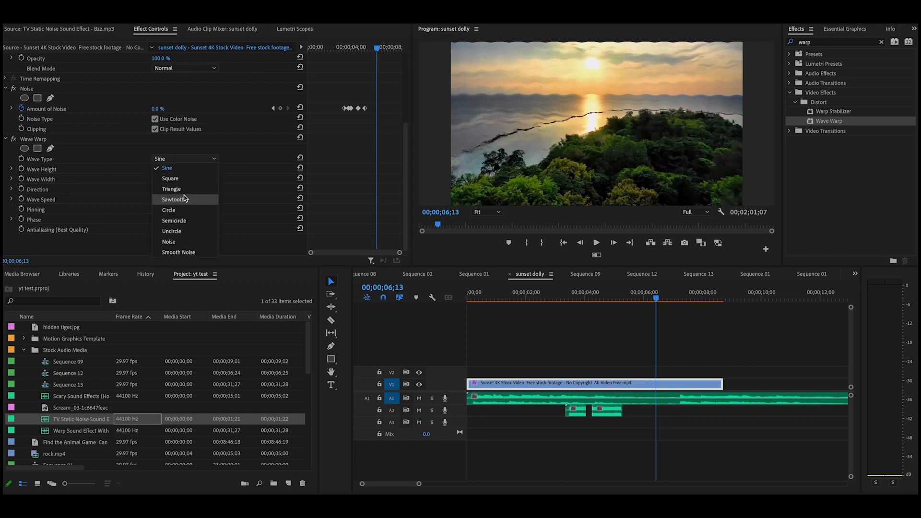
click(195, 200)
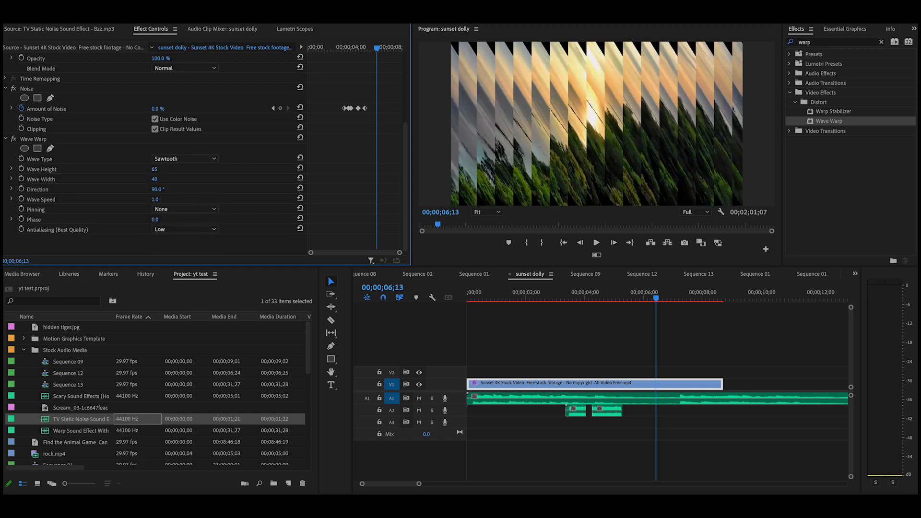
click(214, 163)
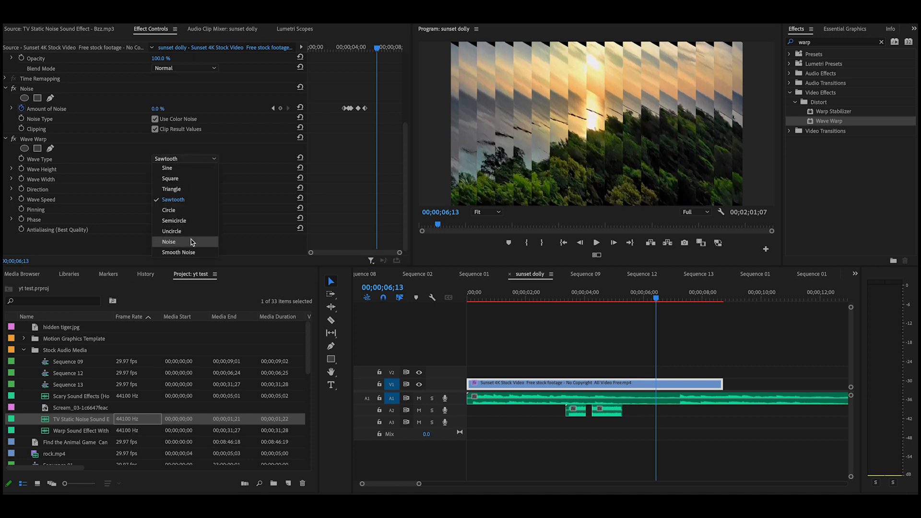
click(189, 241)
drag(156, 169, 107, 169)
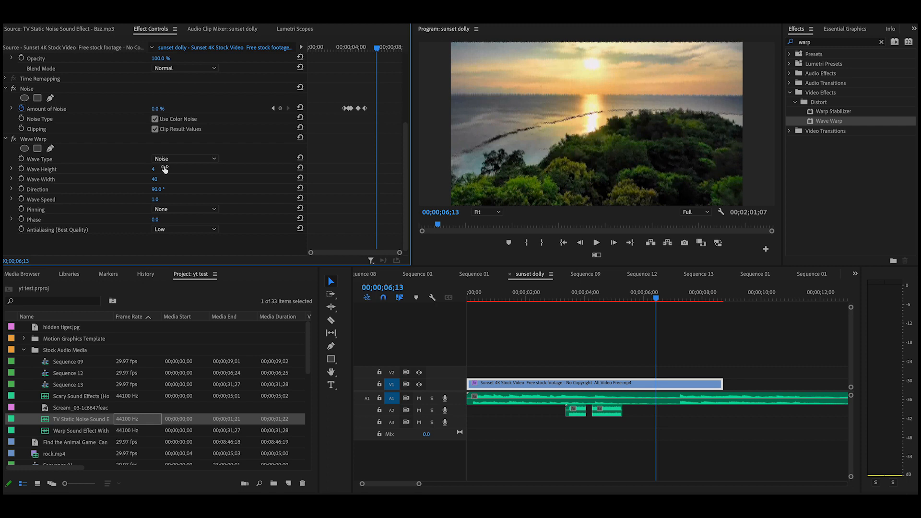
Keyframe Wave Height, raising it to 138 at 07;23, then remove keyframes at the playhead
click(22, 169)
drag(657, 300, 695, 301)
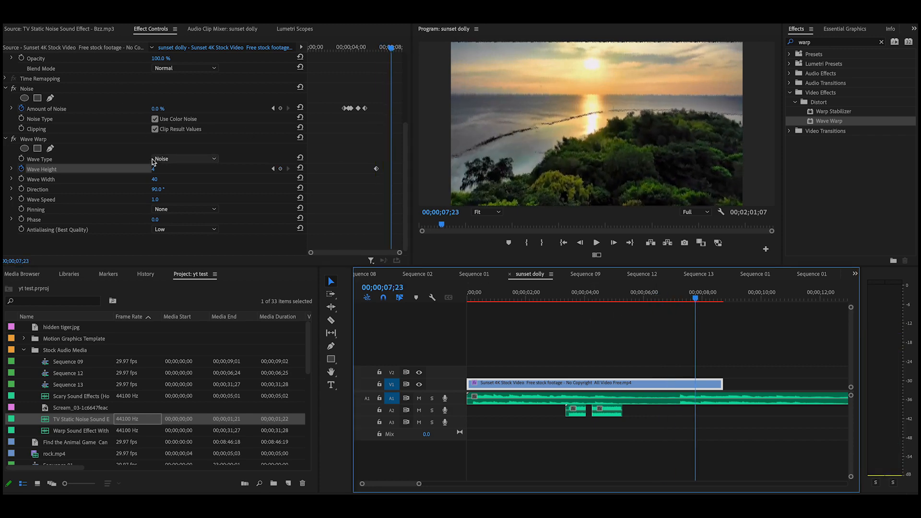
drag(152, 168, 217, 169)
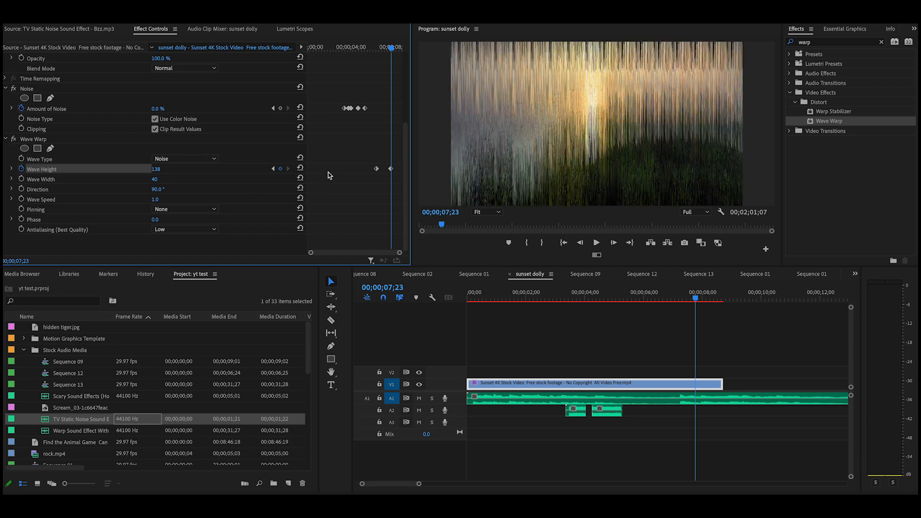
click(698, 303)
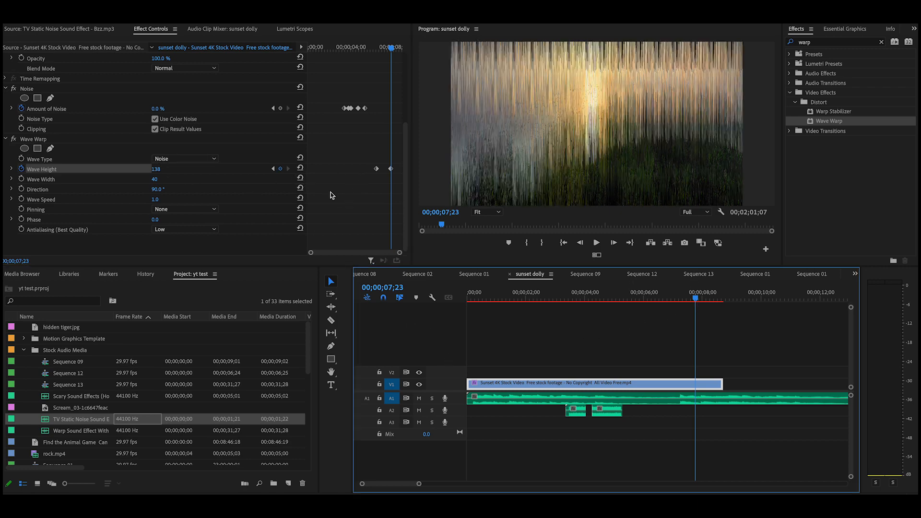
click(281, 169)
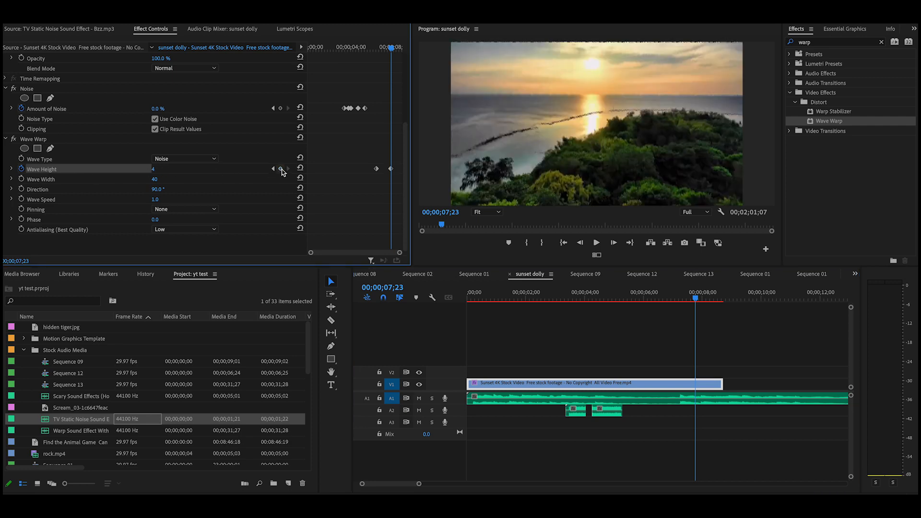
click(281, 169)
Play the glitch section from about 04;13, then switch off the Wave Warp effect
drag(699, 302, 593, 317)
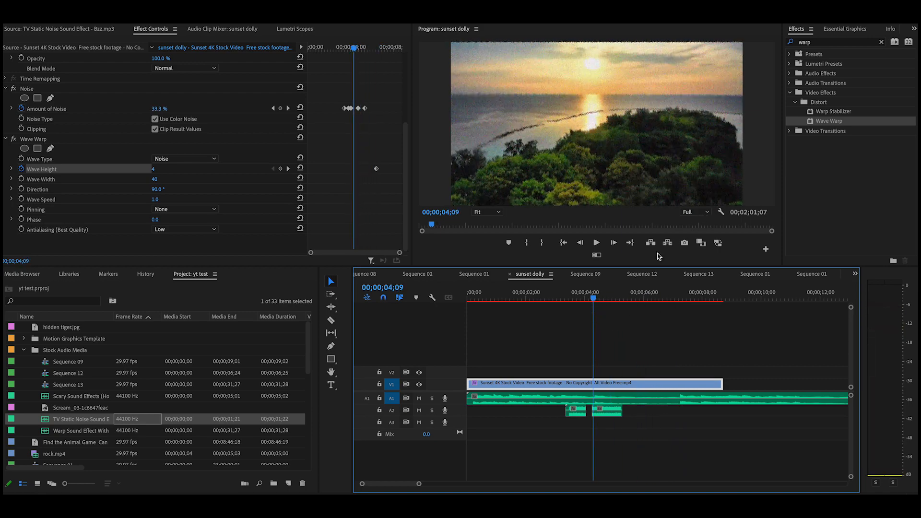
click(598, 244)
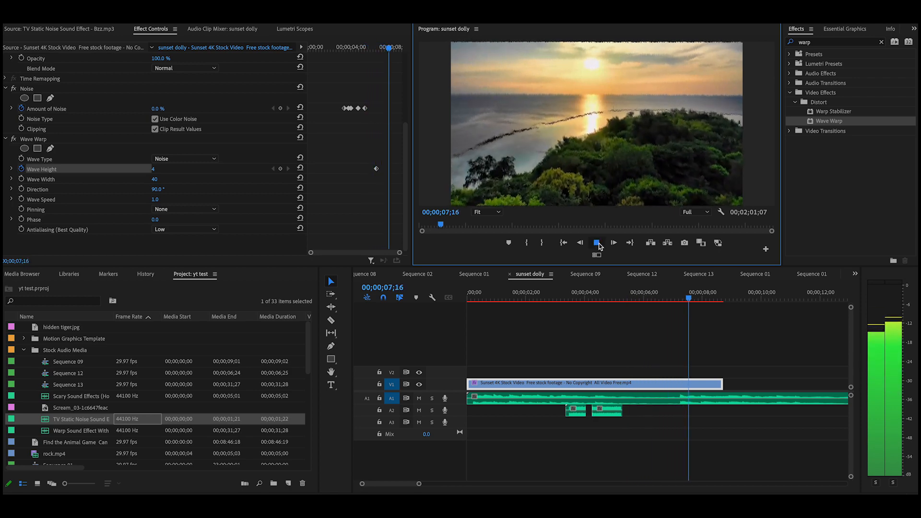
click(597, 243)
drag(694, 298, 661, 312)
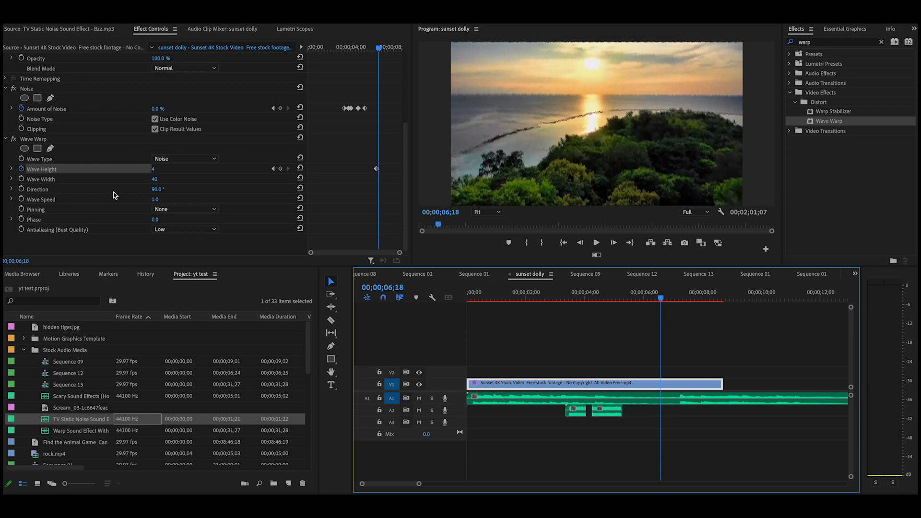
click(13, 139)
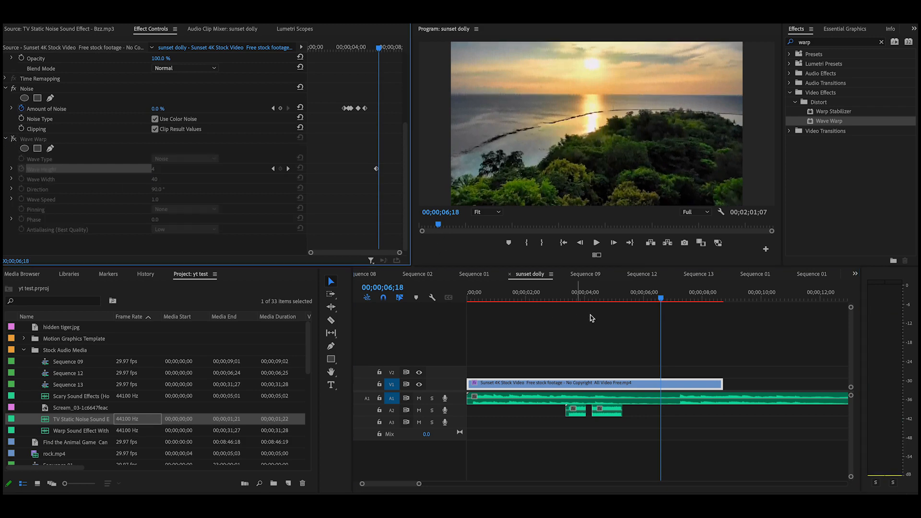
Apply Distort > Turbulent Displace to the sunset clip with the playhead at 00;00;06;10
mouse_move(660, 301)
mouse_down()
mouse_move(643, 304)
mouse_move(653, 303)
mouse_up()
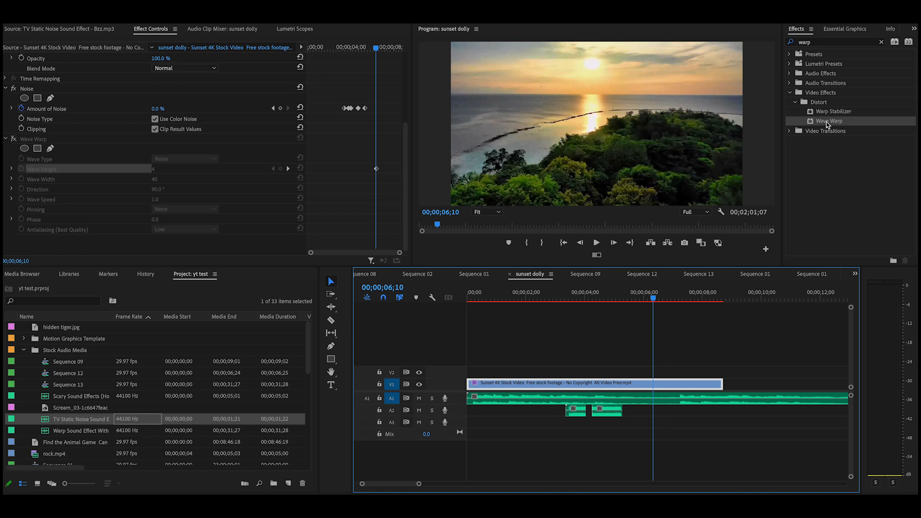
click(880, 42)
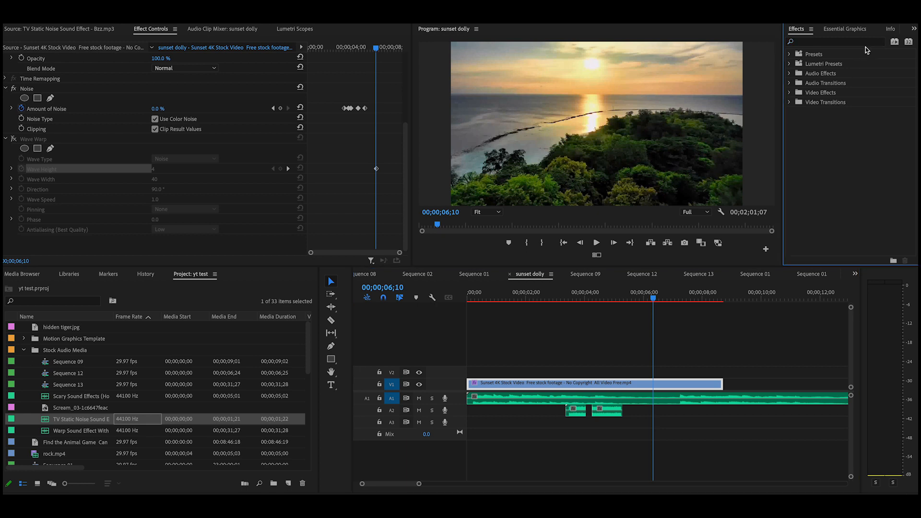
click(789, 94)
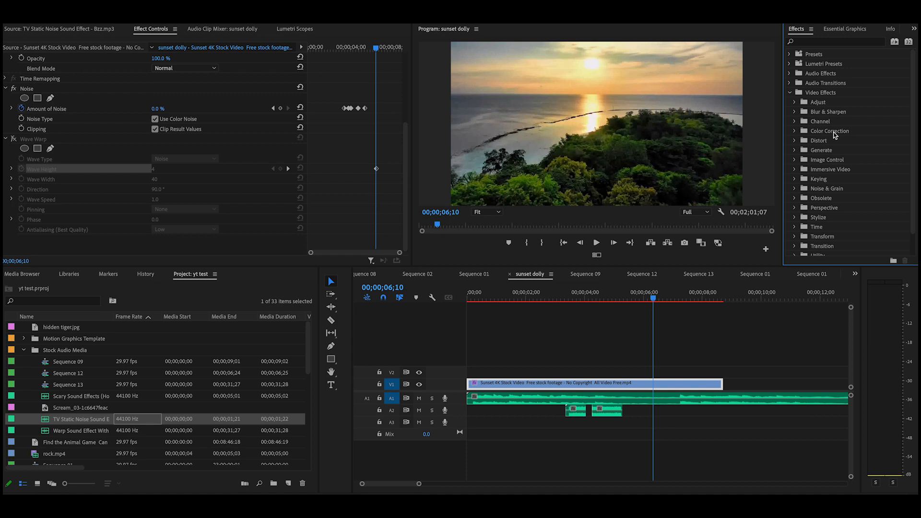
click(796, 142)
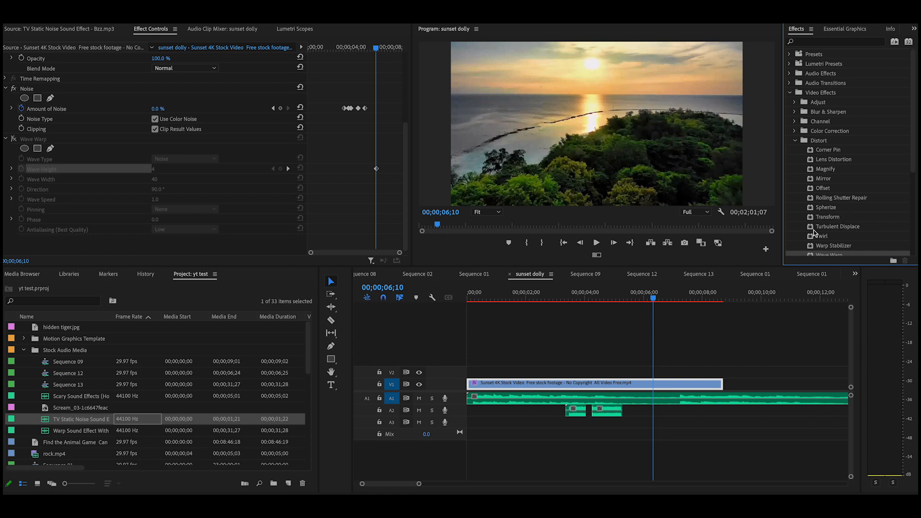
drag(812, 228, 662, 379)
scroll(136, 186, down, 4)
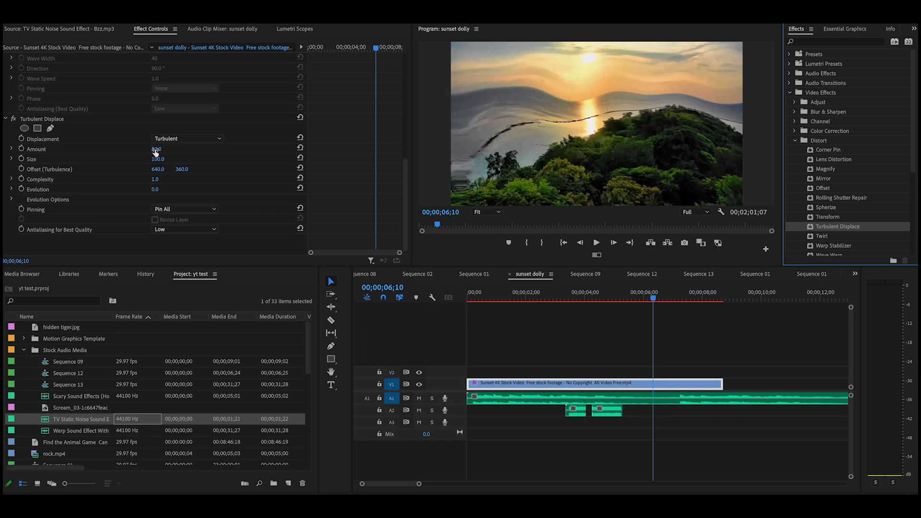
Keyframe Displacement and Amount, raising Amount from 16 to 326 by 00;00;07;14
mouse_move(155, 152)
mouse_down()
mouse_move(297, 152)
mouse_move(144, 152)
mouse_up()
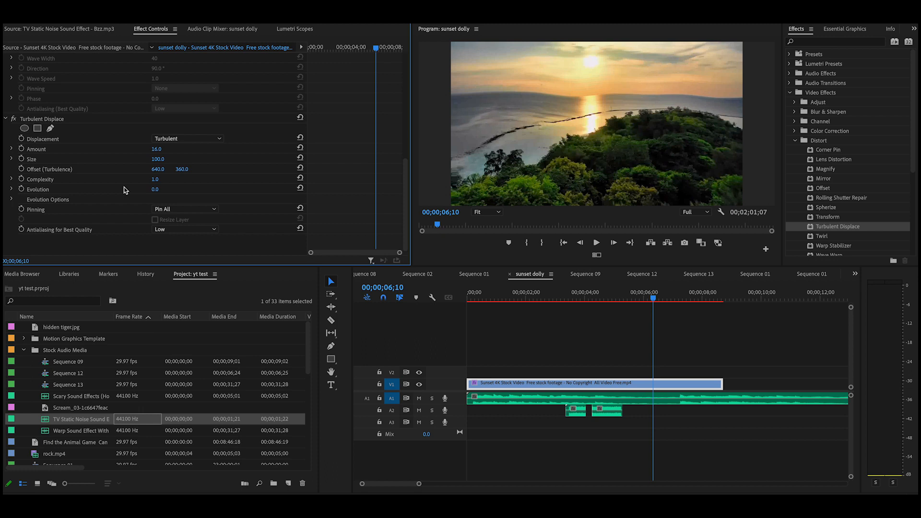
click(21, 139)
click(21, 149)
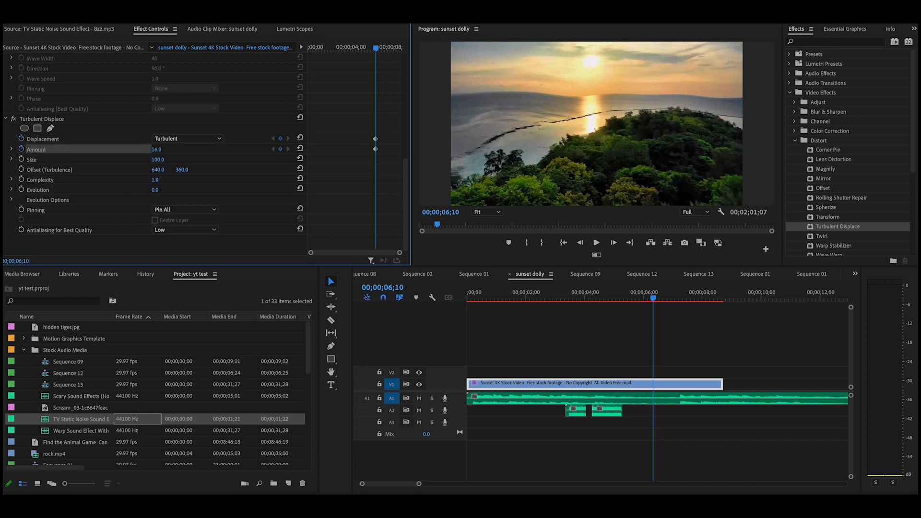
drag(653, 300, 686, 299)
drag(158, 149, 306, 149)
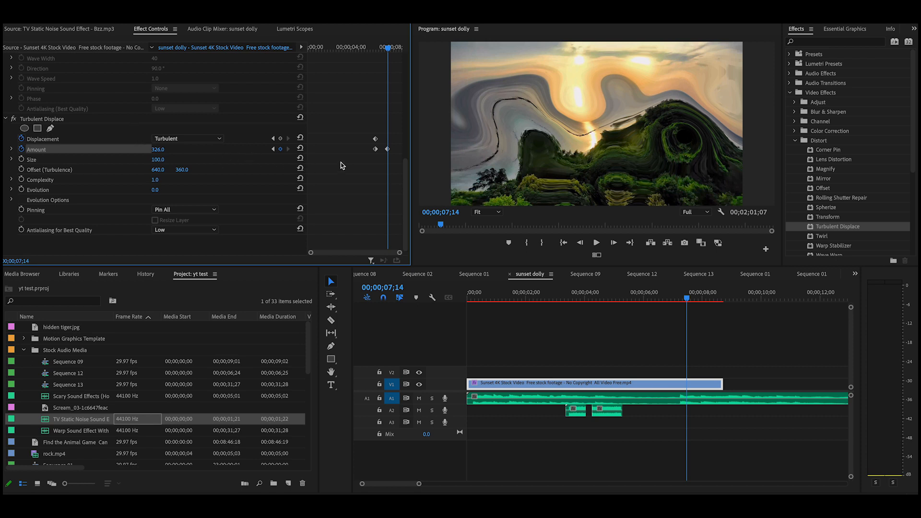
Preview the warp build-up and park the playhead near 00;00;06;29
drag(688, 298, 558, 309)
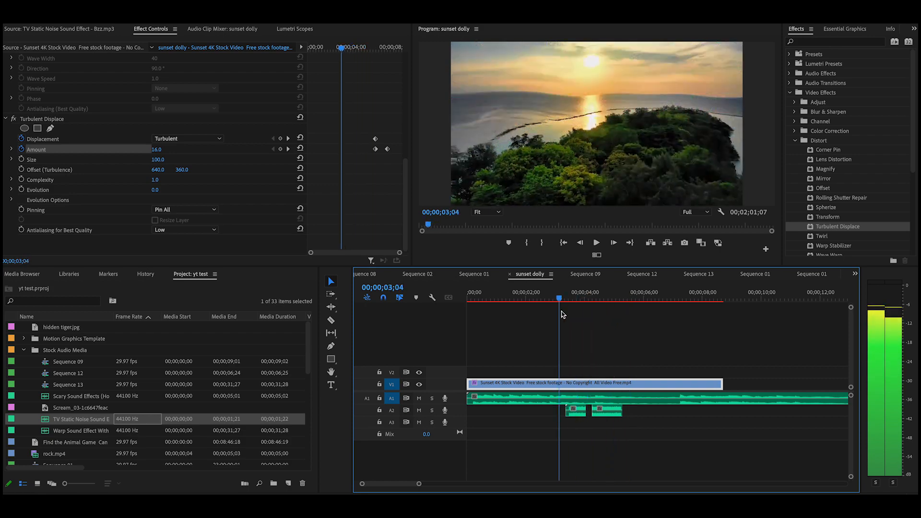
click(596, 243)
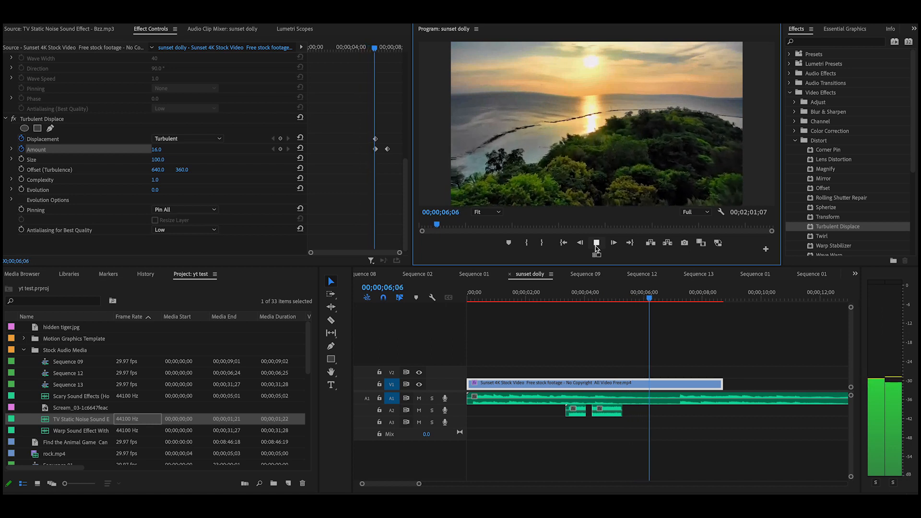
click(696, 298)
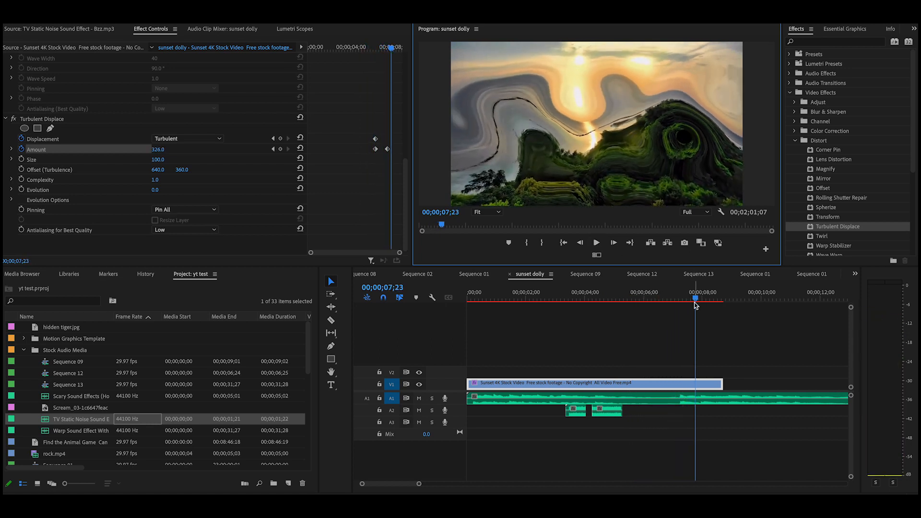
drag(697, 300, 650, 309)
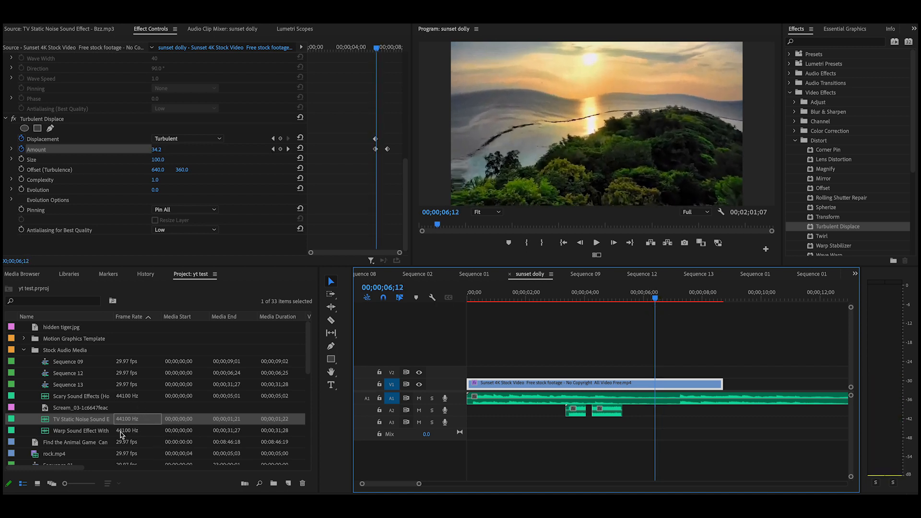
Add the Warp Sound Effect audio to A2 beneath the glitch, then shift it slightly earlier
double_click(148, 432)
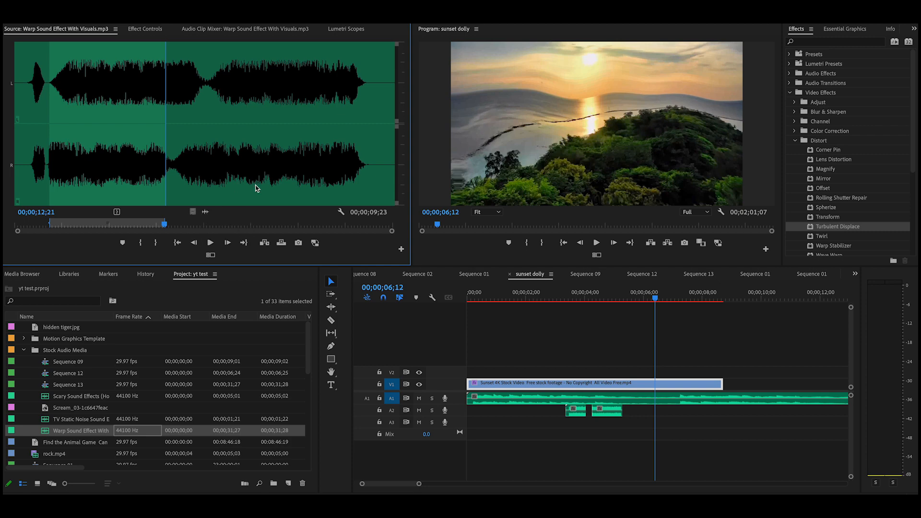
drag(205, 213, 655, 414)
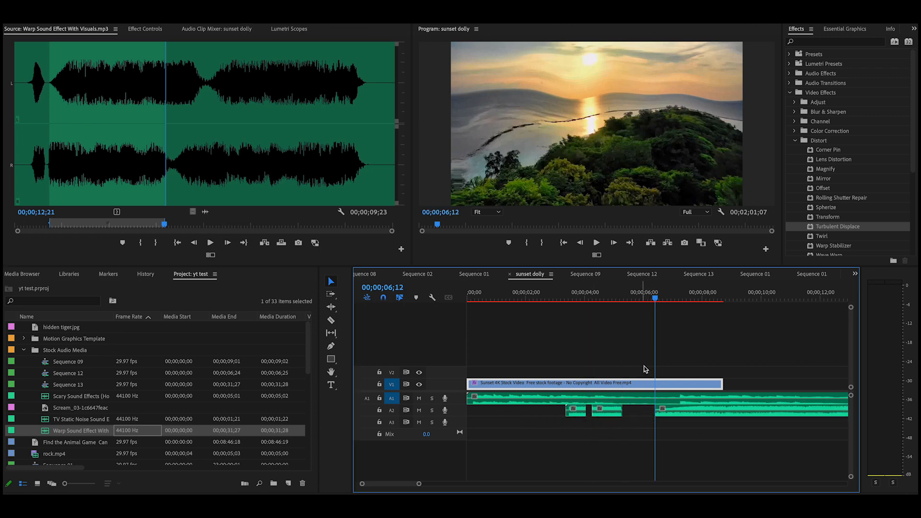
drag(654, 300, 648, 300)
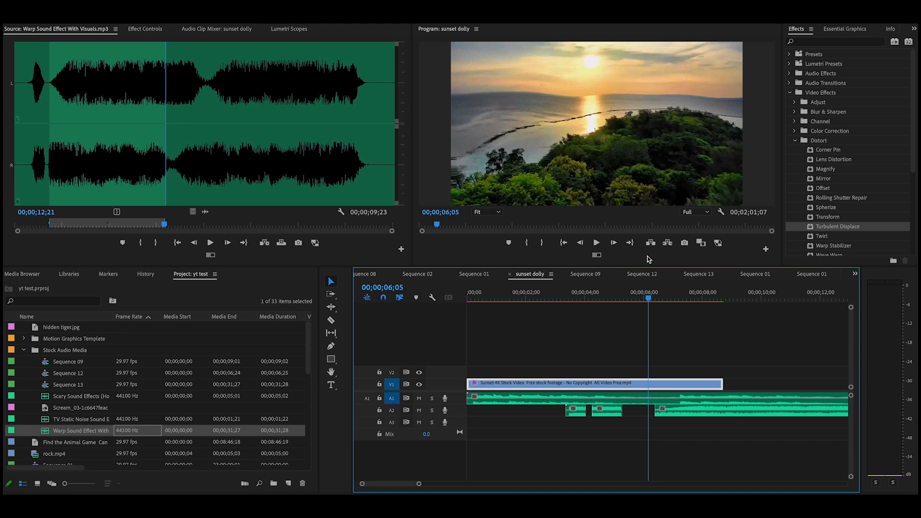
click(597, 243)
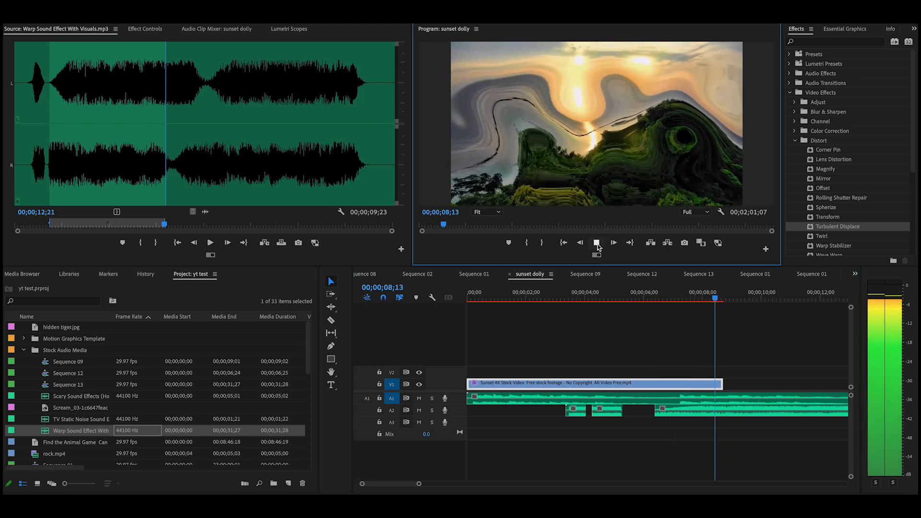
click(596, 244)
drag(733, 415, 722, 414)
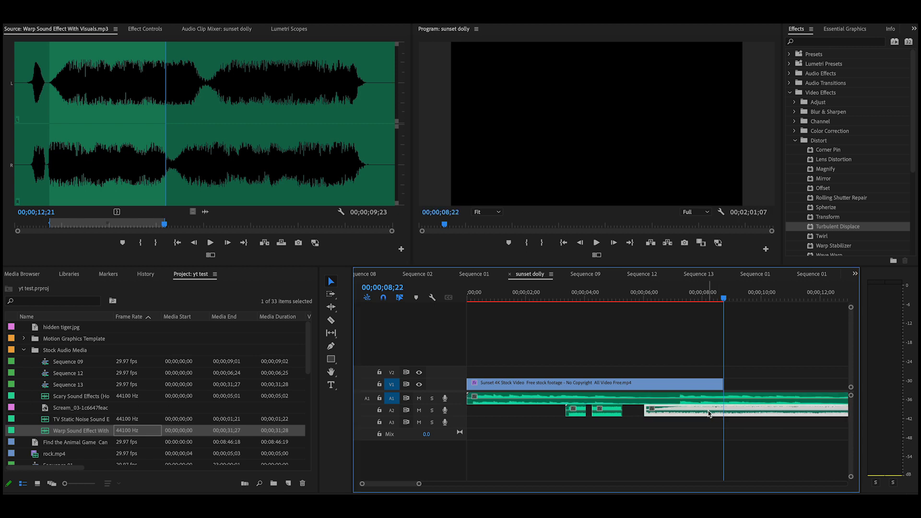
Raise the Warp Sound clip's Volume Level to 8.1 dB with a keyframe
click(150, 30)
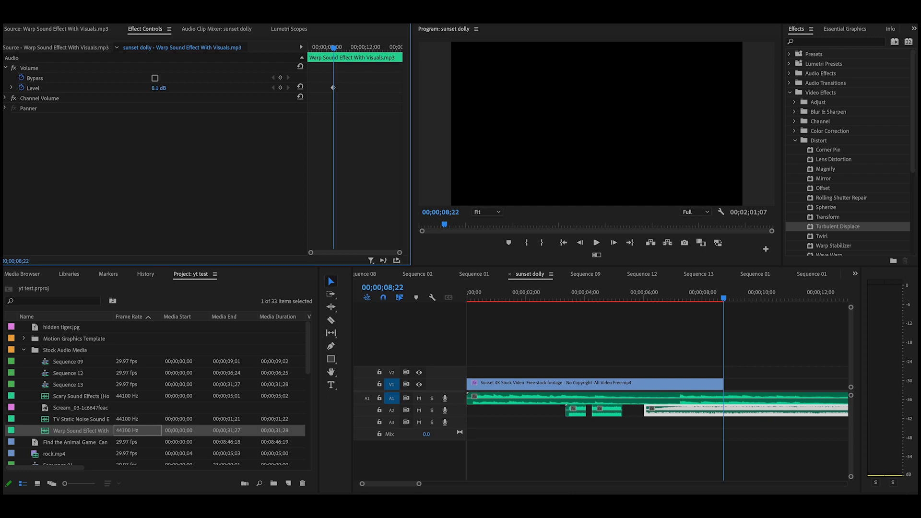
drag(159, 88, 164, 88)
drag(723, 303, 595, 334)
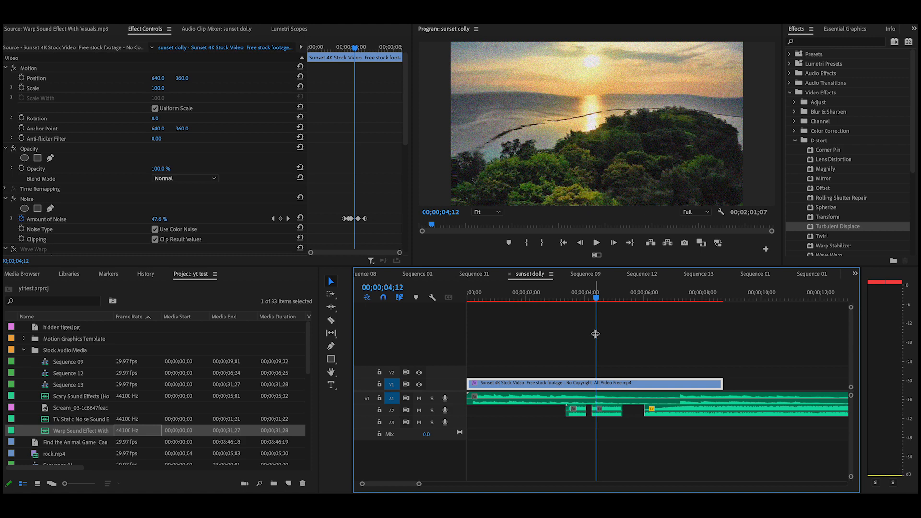
drag(596, 298, 556, 322)
click(596, 243)
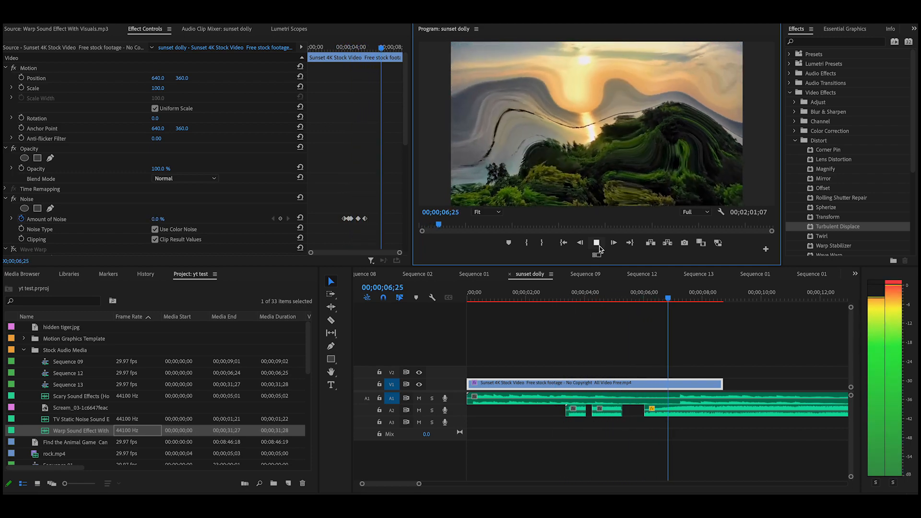
click(597, 243)
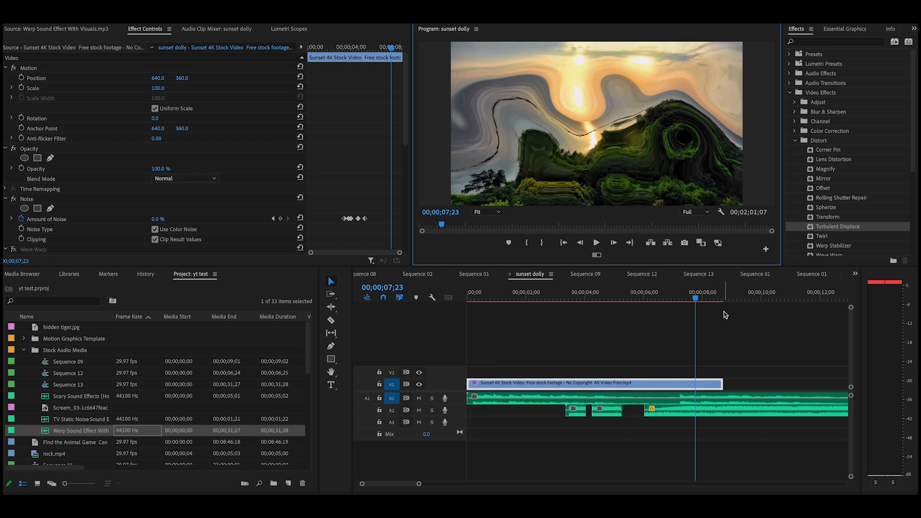
click(704, 299)
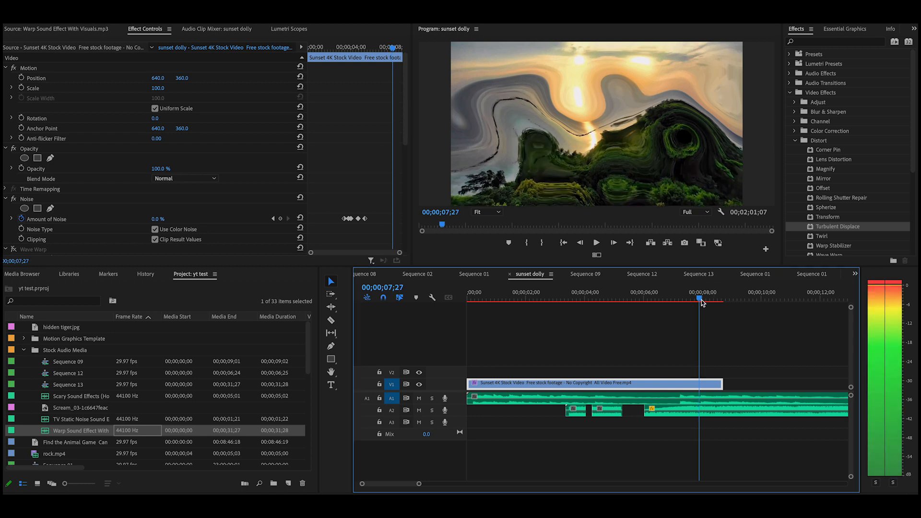
mouse_move(707, 301)
mouse_down()
mouse_move(719, 298)
mouse_move(706, 298)
mouse_up()
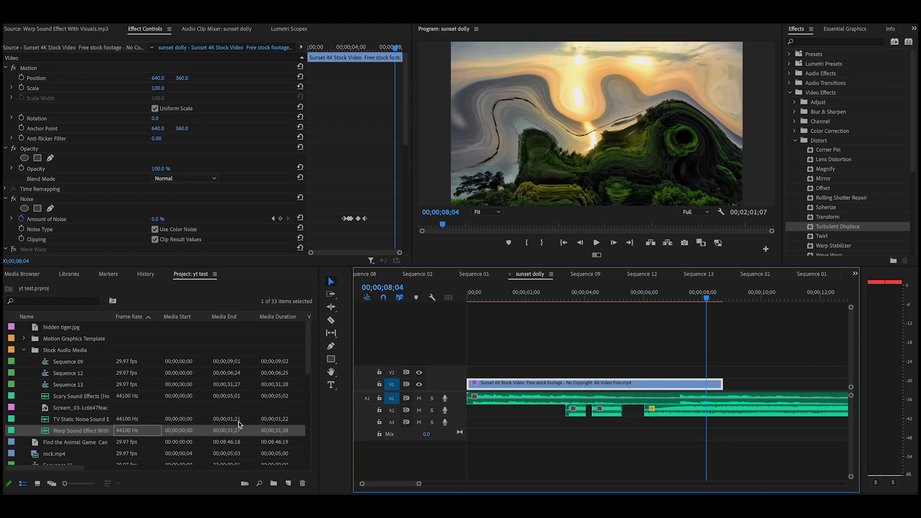
Place the Ghostface Scream_03 image on V2 from about 8;04 and preview the cut
double_click(143, 411)
drag(193, 216, 704, 374)
drag(705, 300, 683, 299)
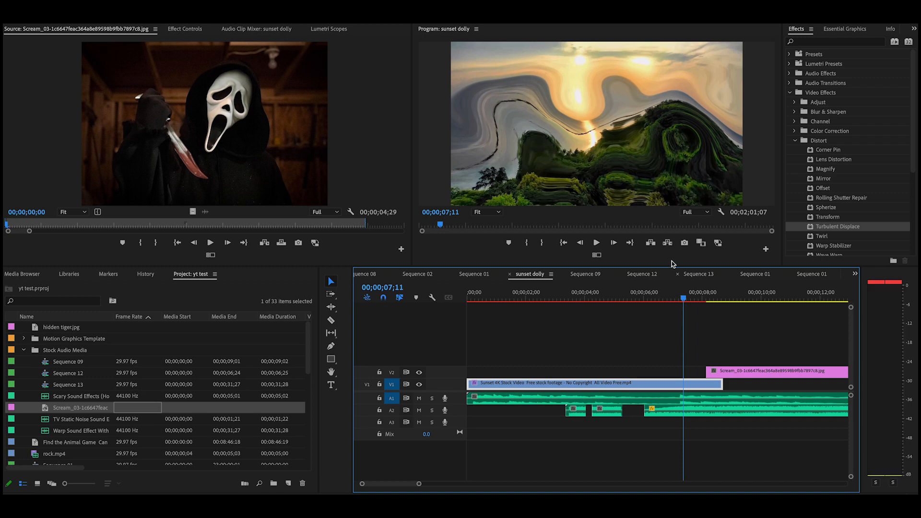
click(596, 243)
click(596, 242)
drag(725, 301, 706, 314)
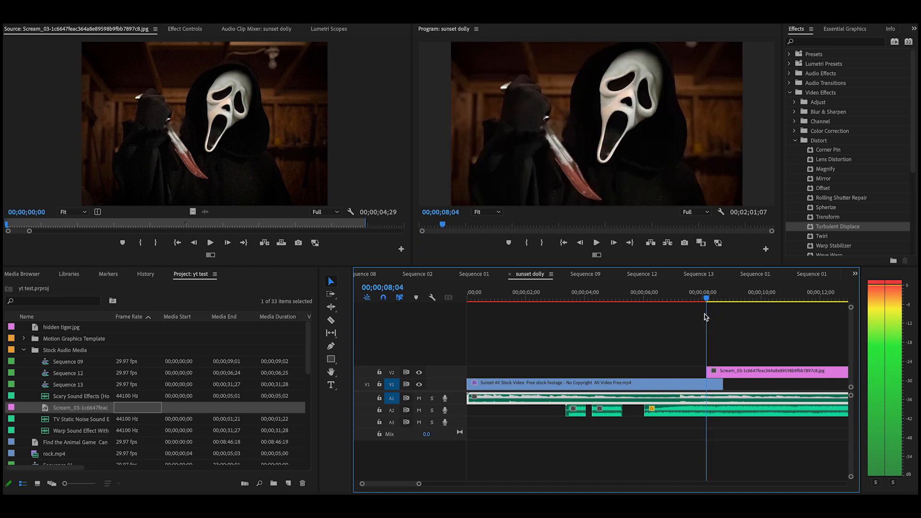
Search 'zoom' and apply Cross Zoom to the start of the Scream_03 image, then preview it
click(842, 43)
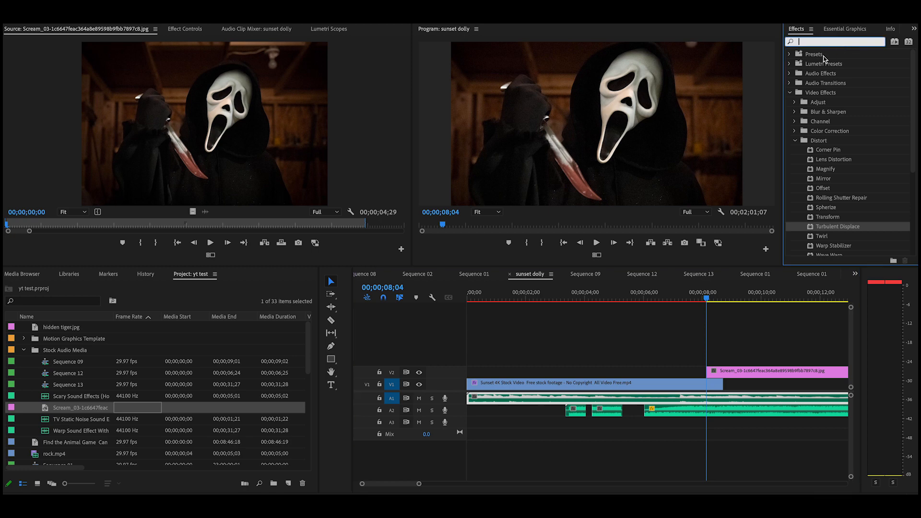
text(zoom)
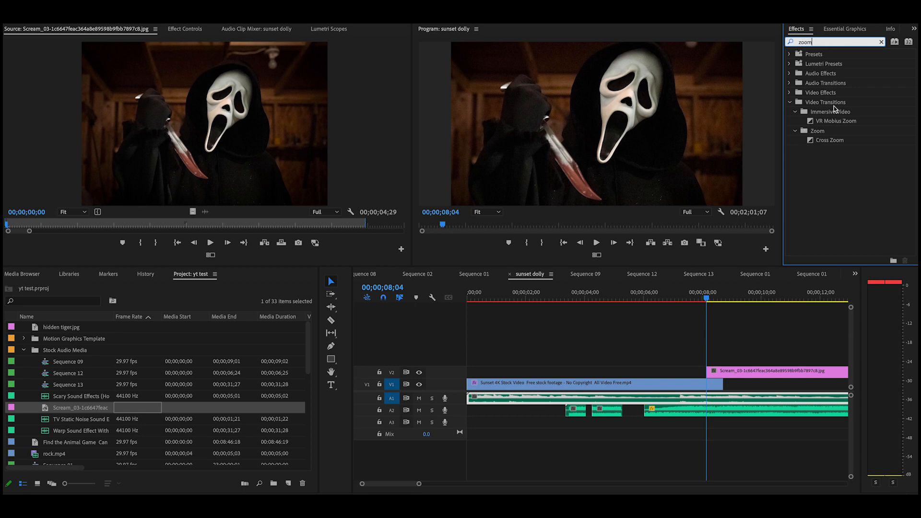
drag(811, 141, 719, 377)
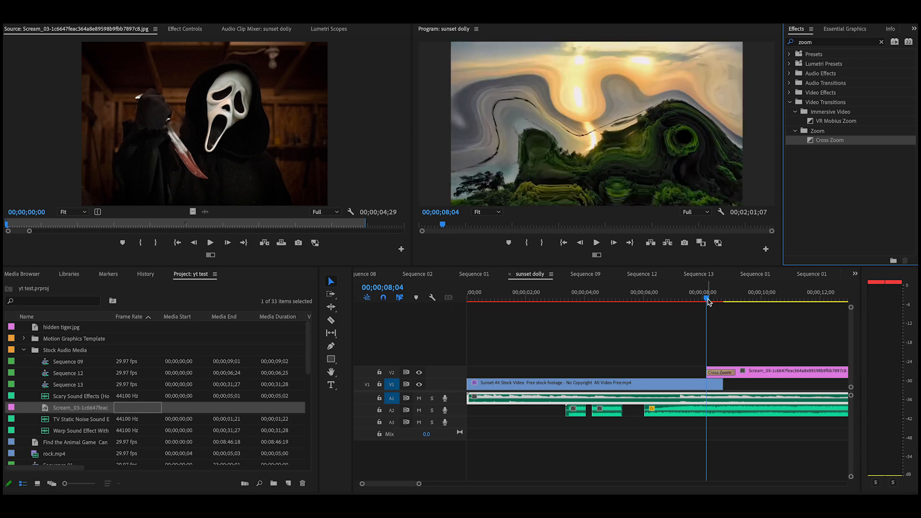
drag(709, 298, 682, 313)
click(596, 243)
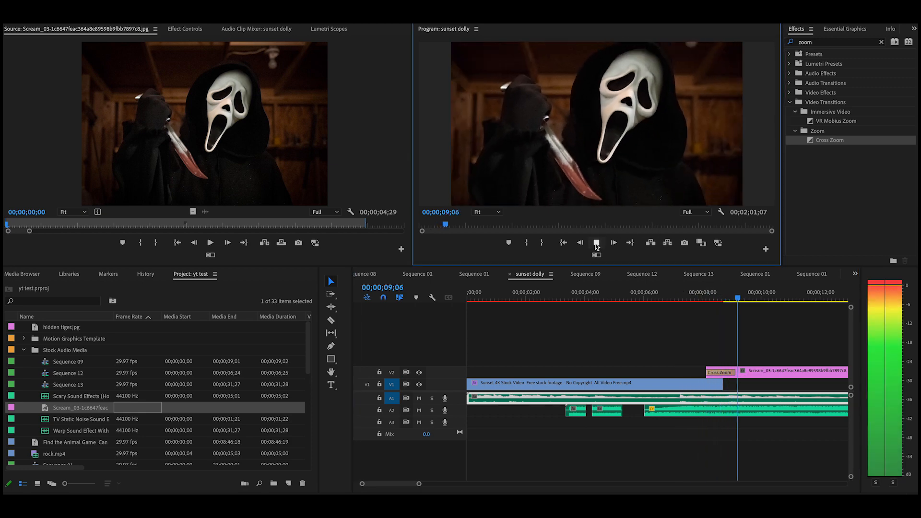
click(596, 245)
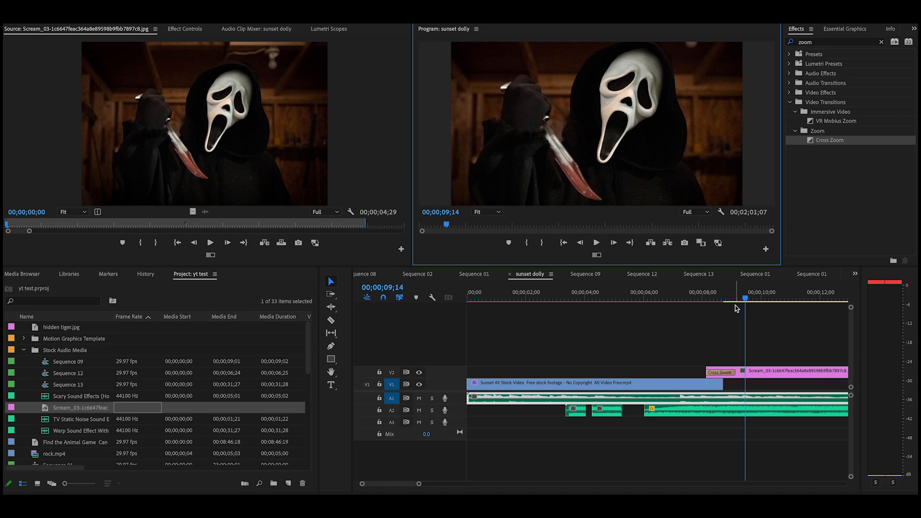
drag(745, 301, 703, 322)
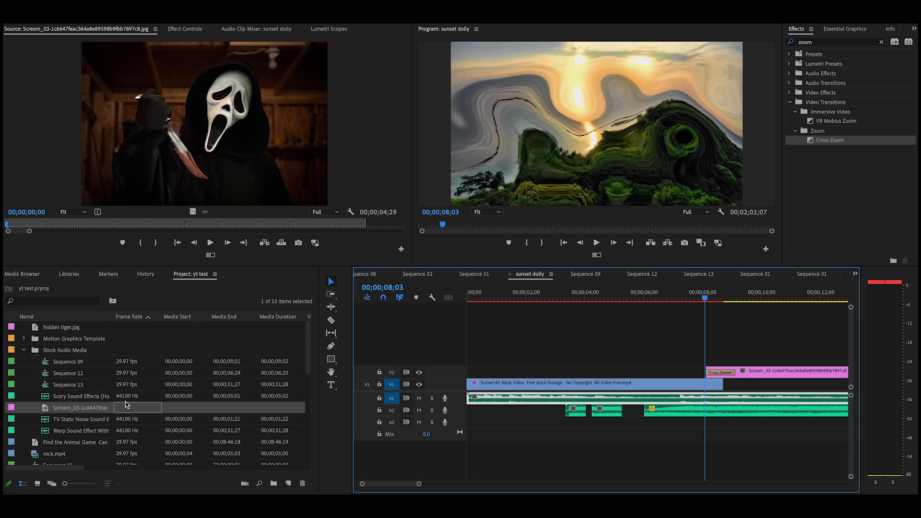
Preview Scary Sound Effects (Horror Scream).mp3 and place its audio on A3 at the Cross Zoom
scroll(123, 398, down, 1)
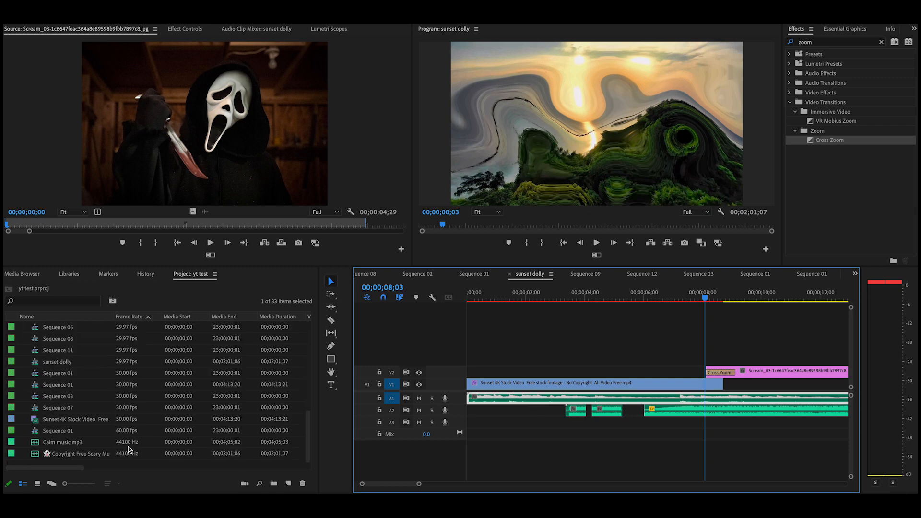
scroll(110, 441, down, 1)
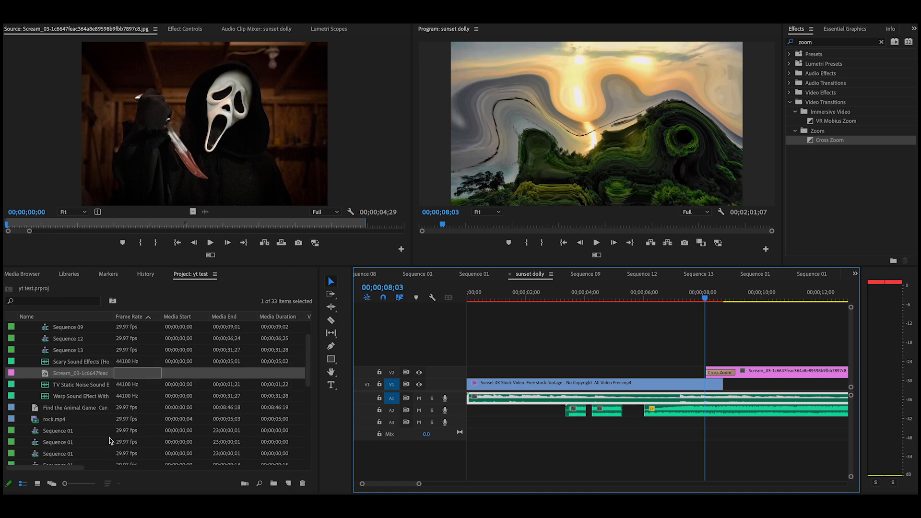
double_click(149, 363)
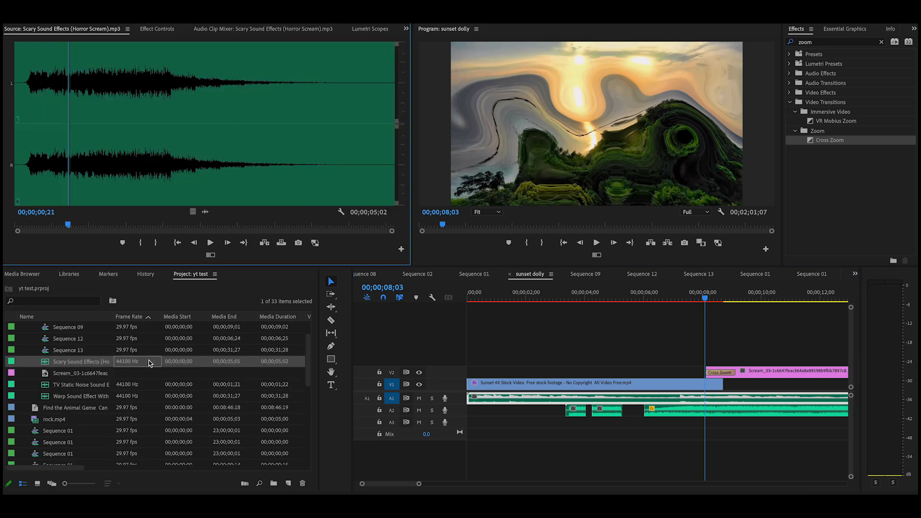
click(210, 243)
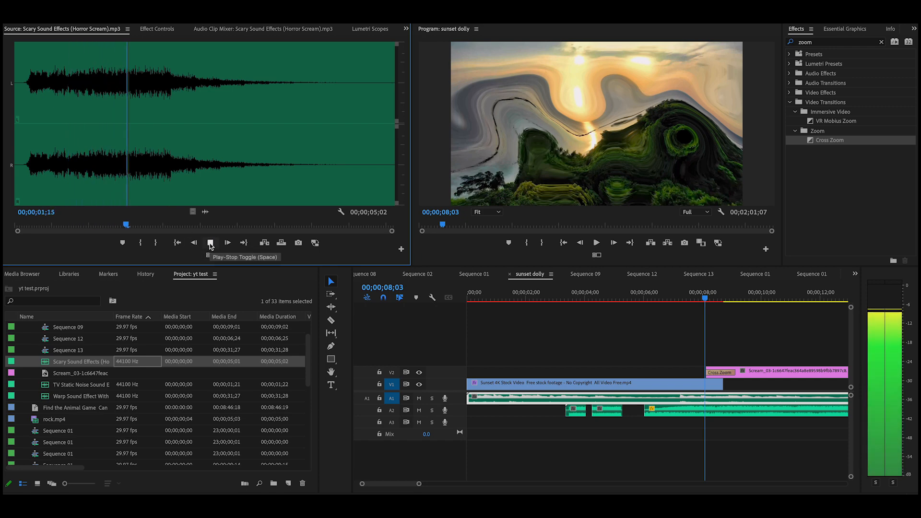
click(210, 243)
drag(206, 214, 718, 425)
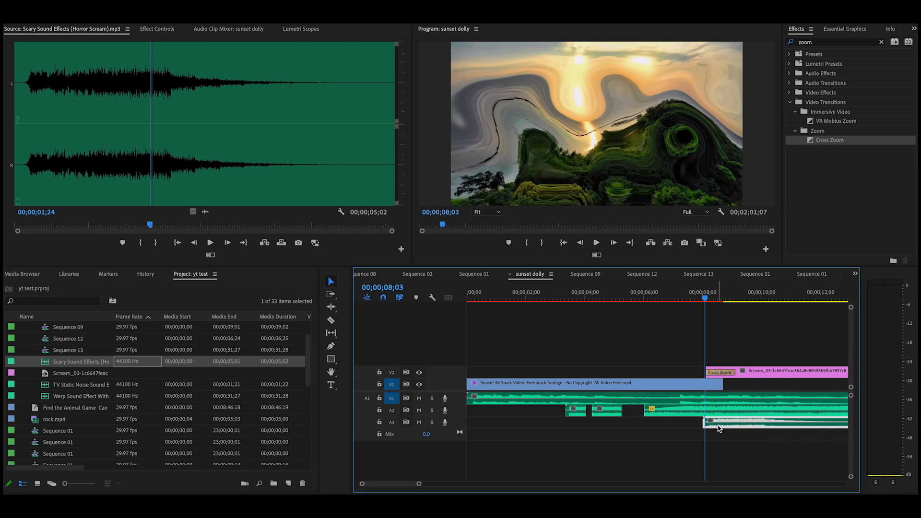
click(161, 31)
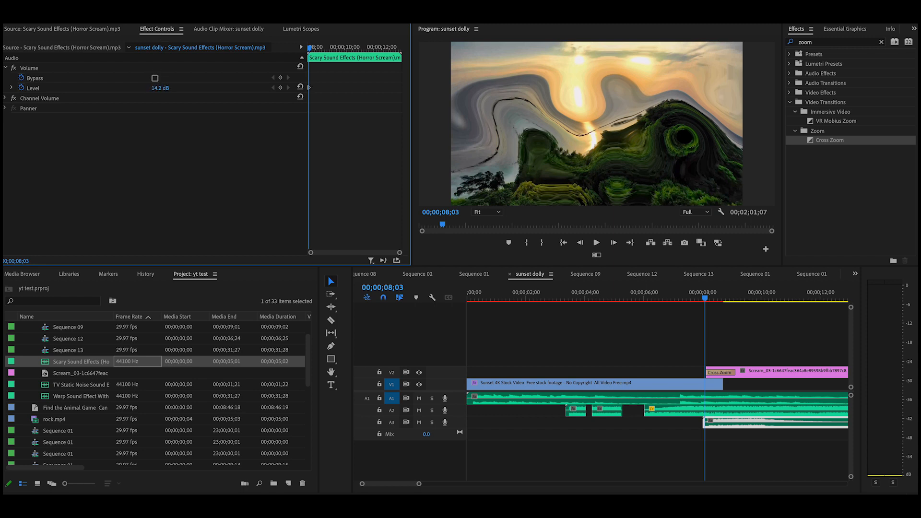
Play the transition with the scream, then nudge the A3 scream clip slightly later
drag(704, 298, 664, 298)
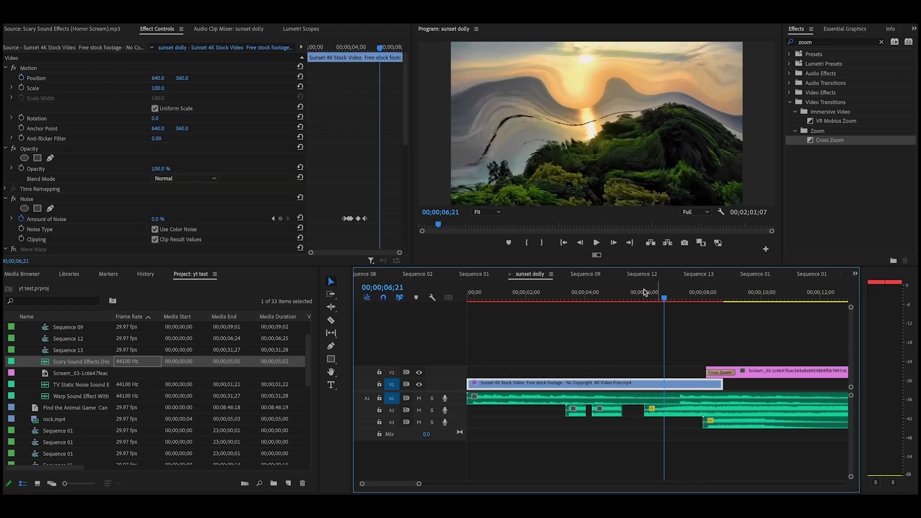
click(596, 245)
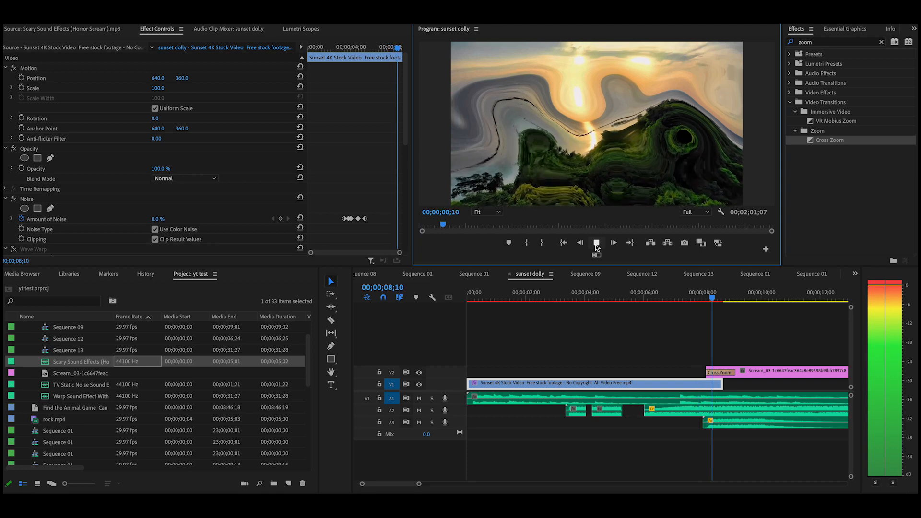
click(596, 244)
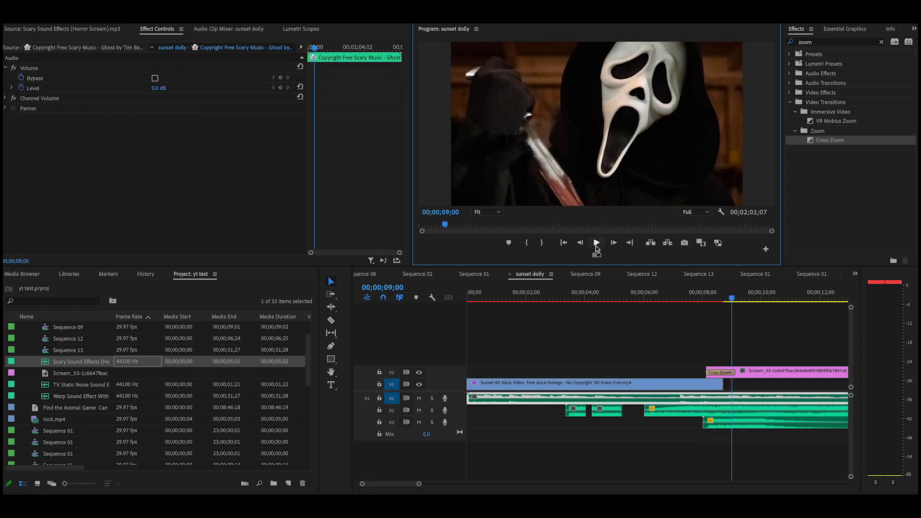
click(719, 425)
drag(719, 423, 728, 424)
Replay the Cross Zoom to check the retimed scream and return to the sequence start
drag(731, 296, 709, 307)
click(705, 382)
click(596, 242)
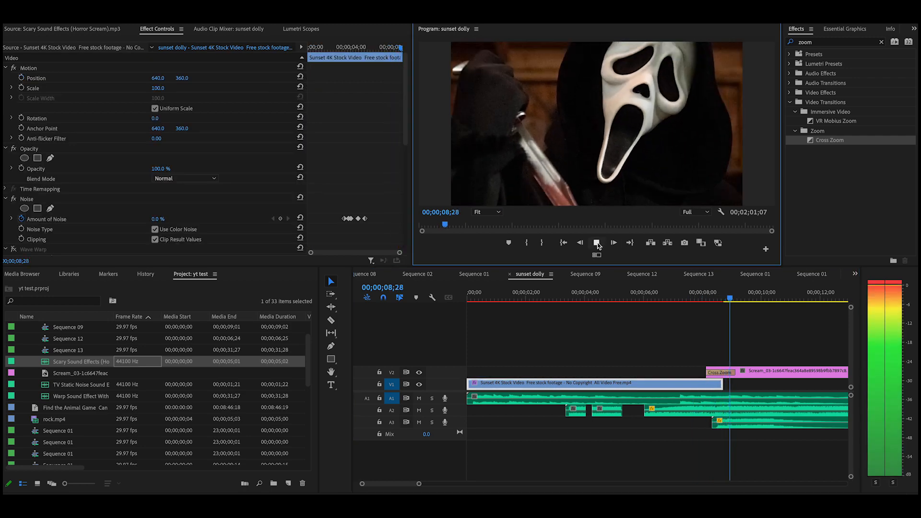
click(597, 243)
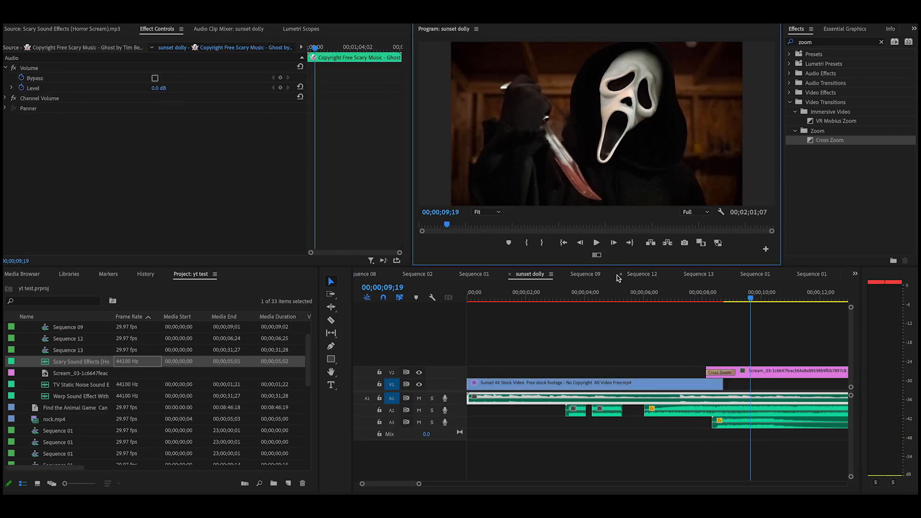
drag(750, 299, 480, 354)
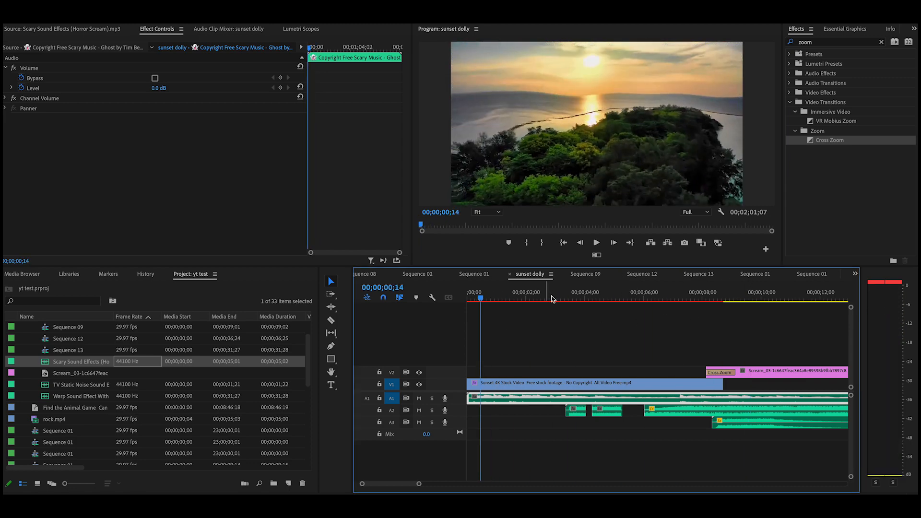
click(595, 244)
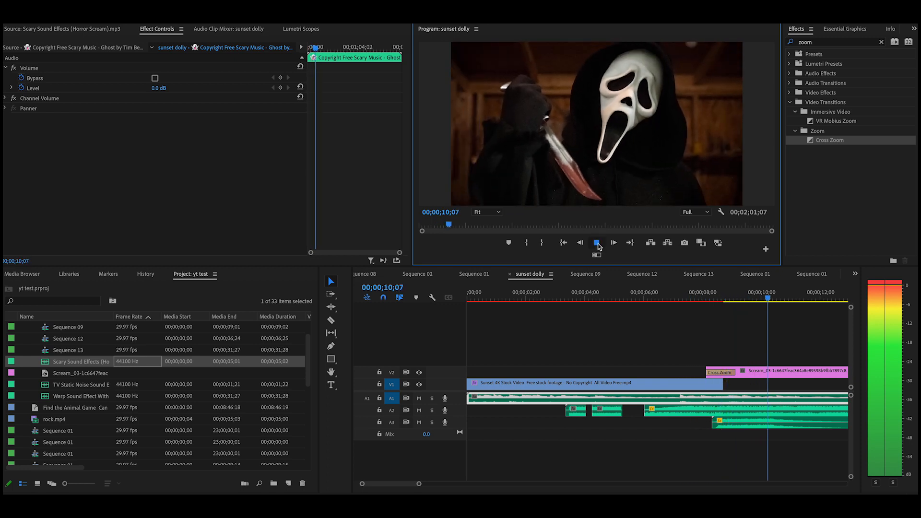
click(596, 245)
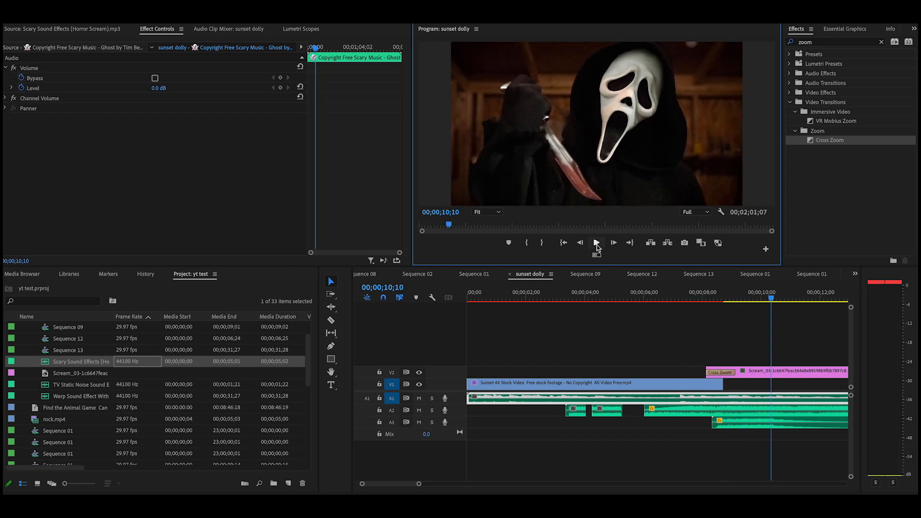